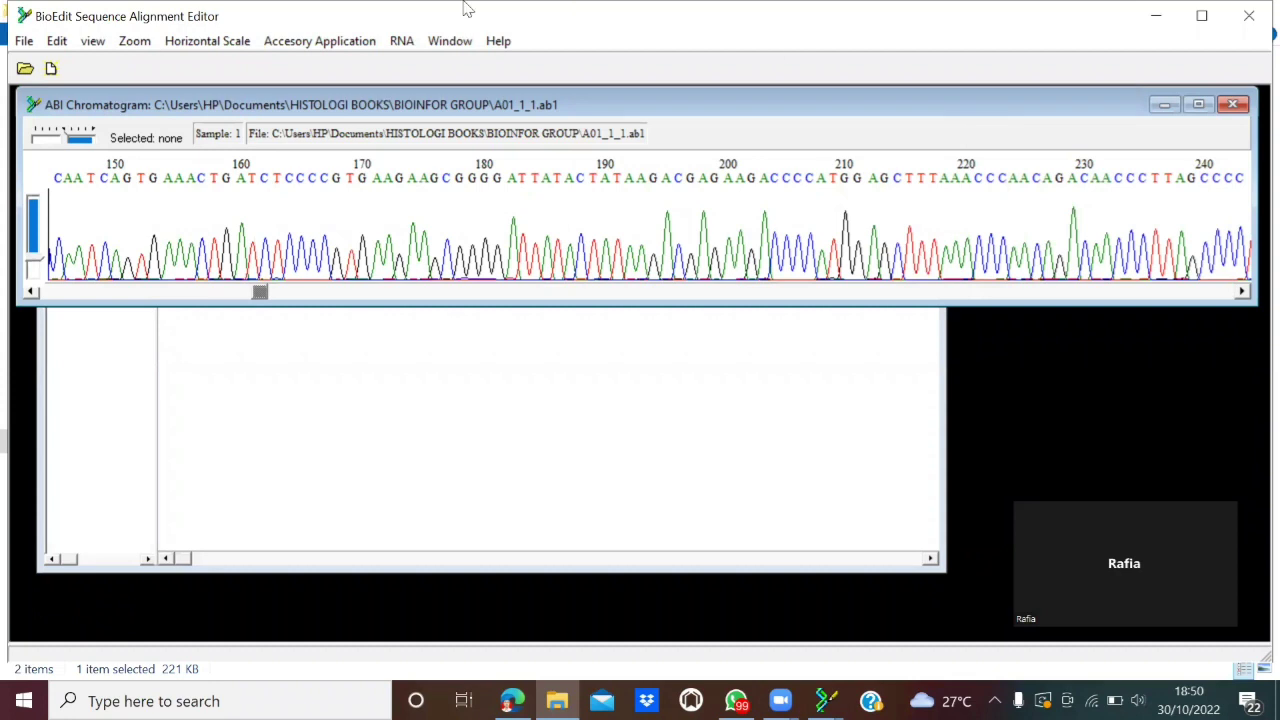
# Copy the A01_1_1.ab1 chromatogram's sequence in FASTA format and minimize the open windows to reach the desktop.
pyautogui.click(57, 44)
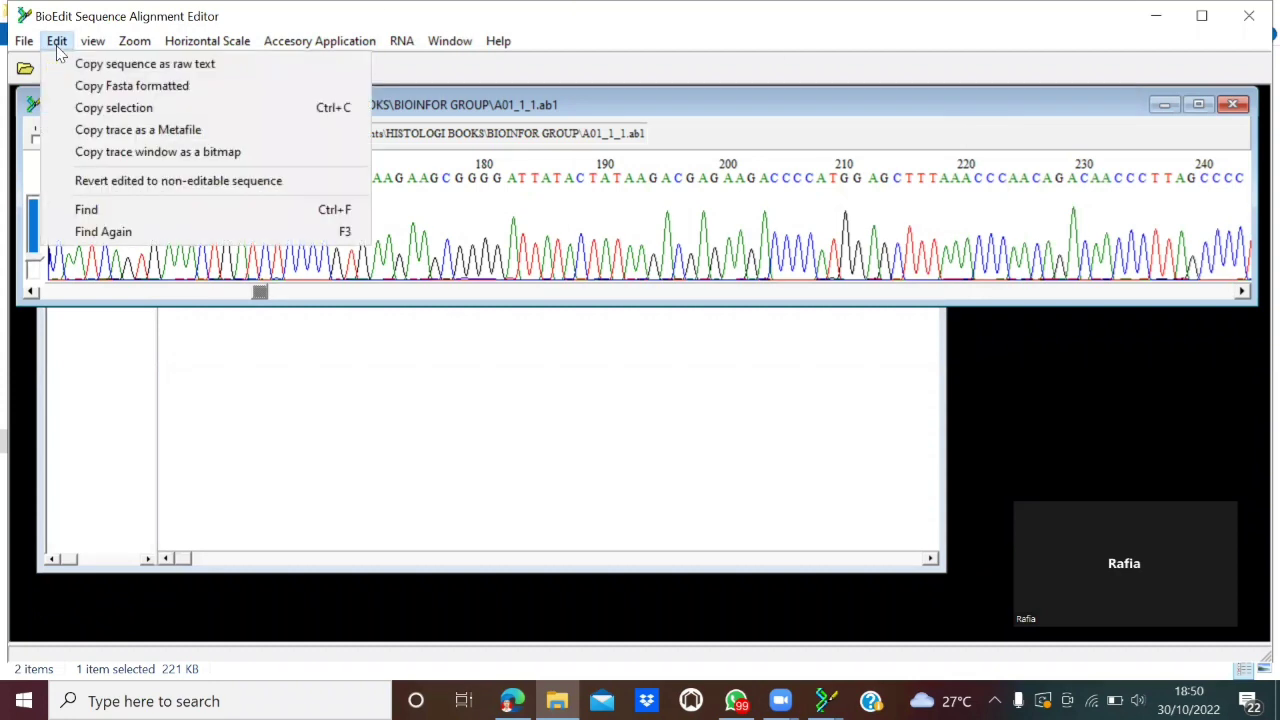
pyautogui.click(104, 88)
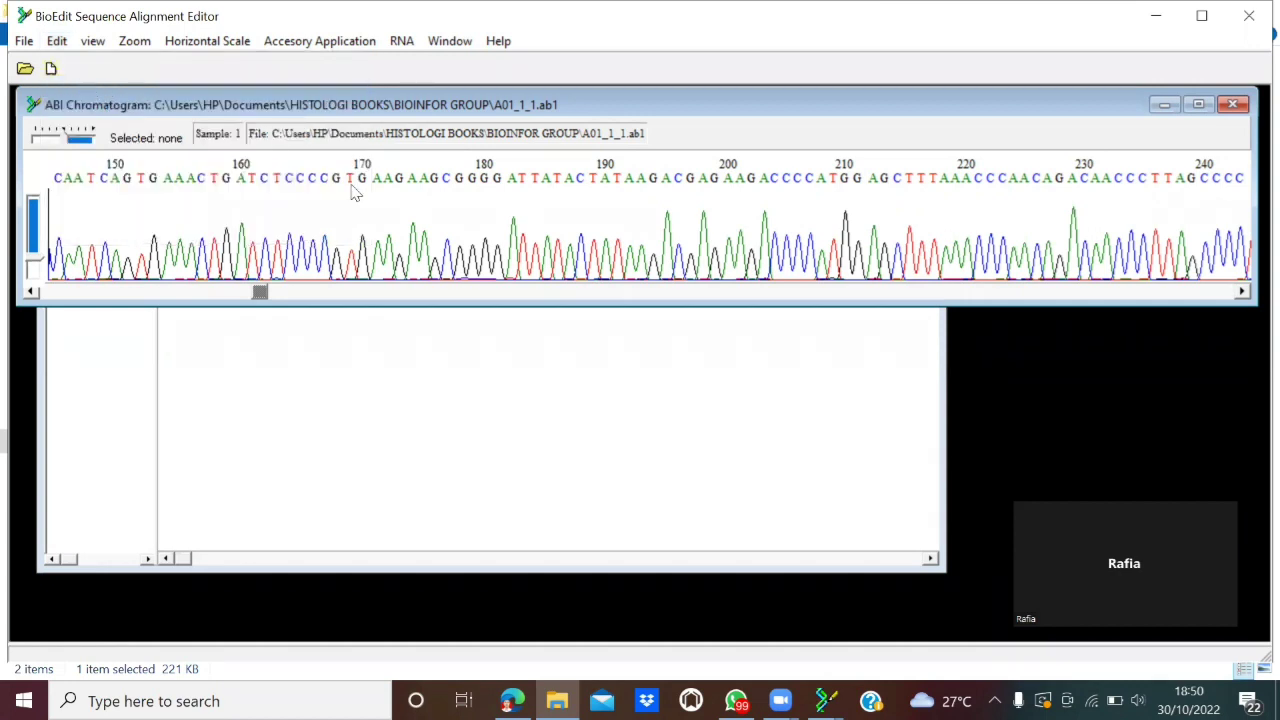
pyautogui.click(1152, 18)
pyautogui.click(1149, 20)
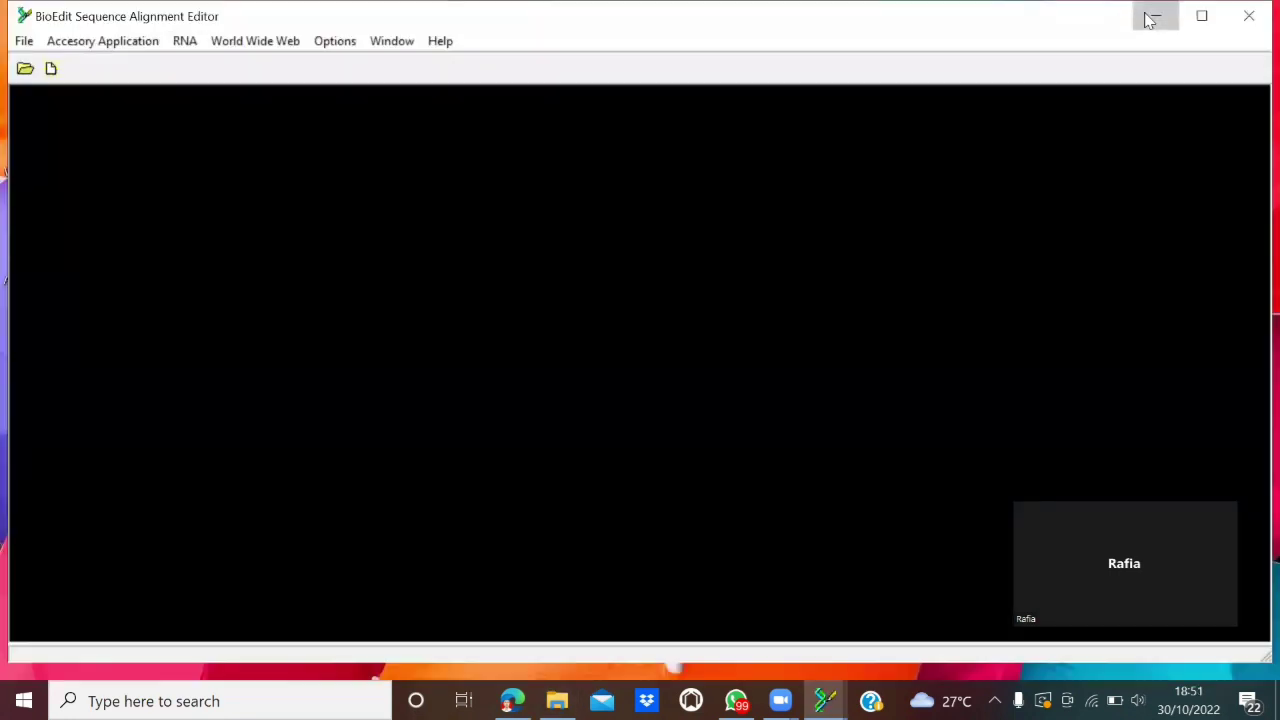
pyautogui.click(1149, 20)
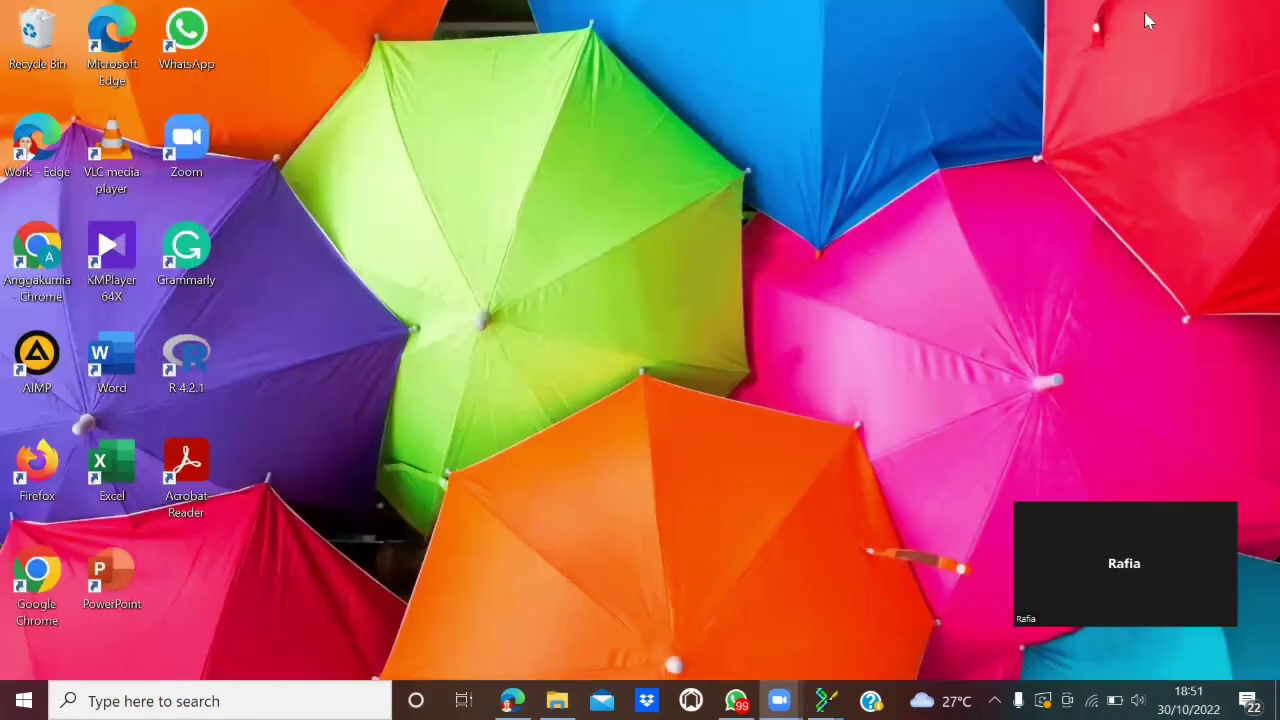
# Switch to Chrome, search Google for "nucleotide blast" and open NCBI's Nucleotide BLAST page.
pyautogui.doubleClick(37, 266)
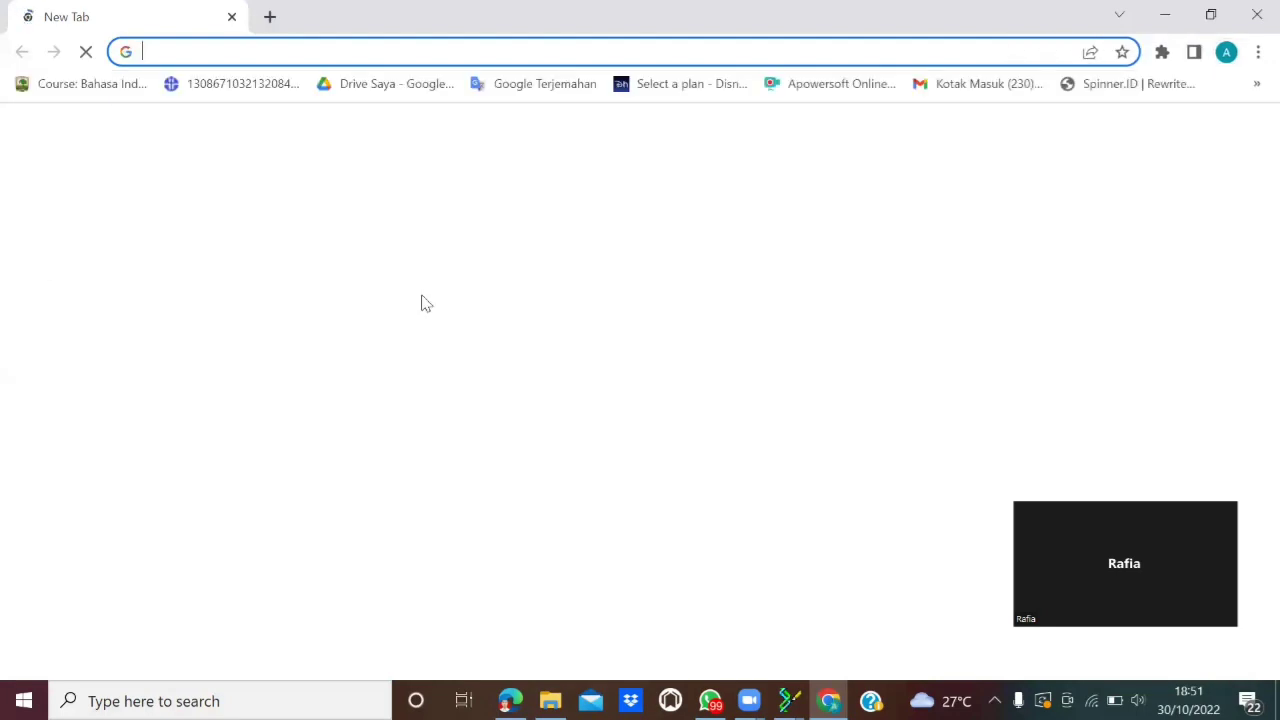
pyautogui.click(440, 418)
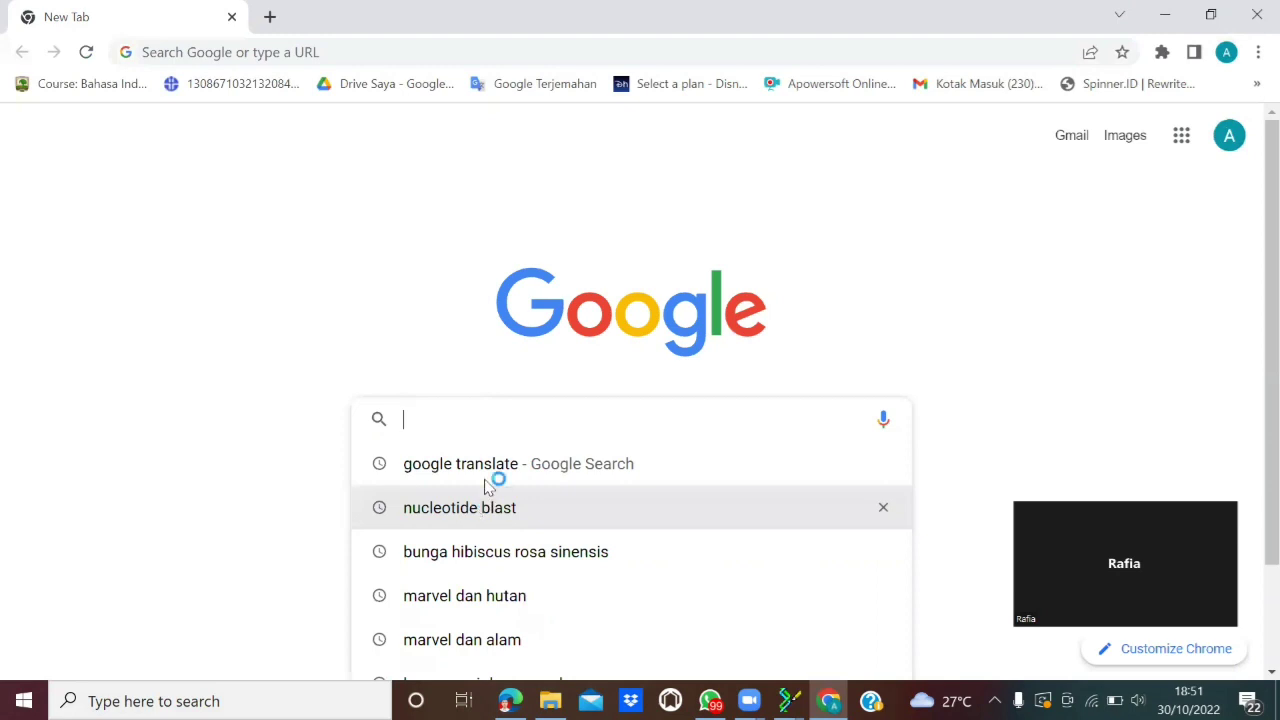
pyautogui.click(488, 490)
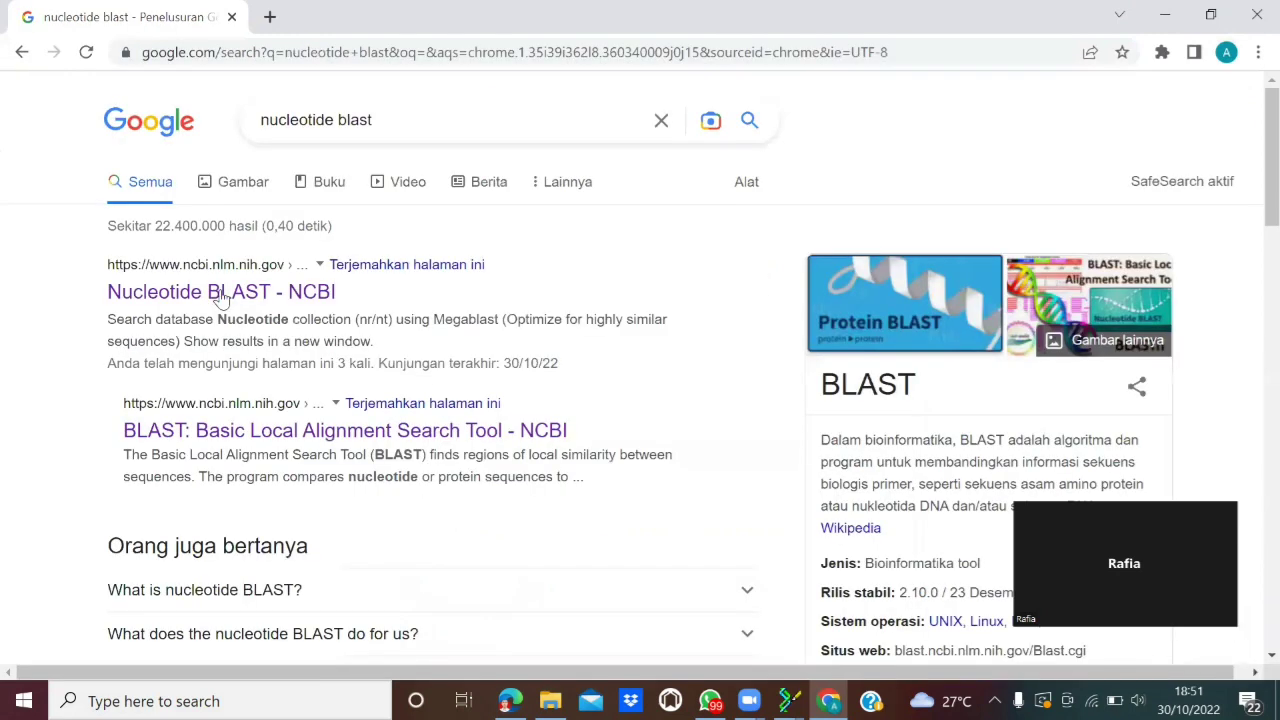
pyautogui.click(216, 305)
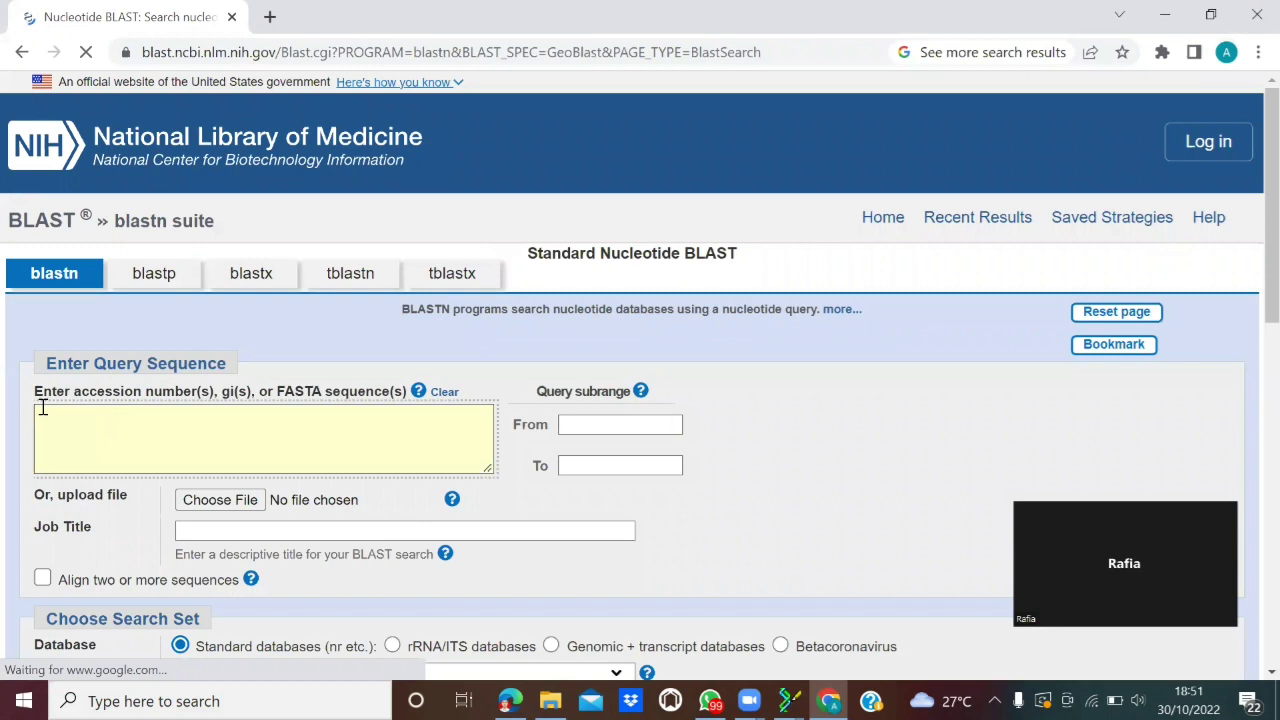
# Paste the copied FASTA sequence into the BLAST query and delete the trailing lines made up mostly of N bases.
pyautogui.hotkey('ctrl', 'v')
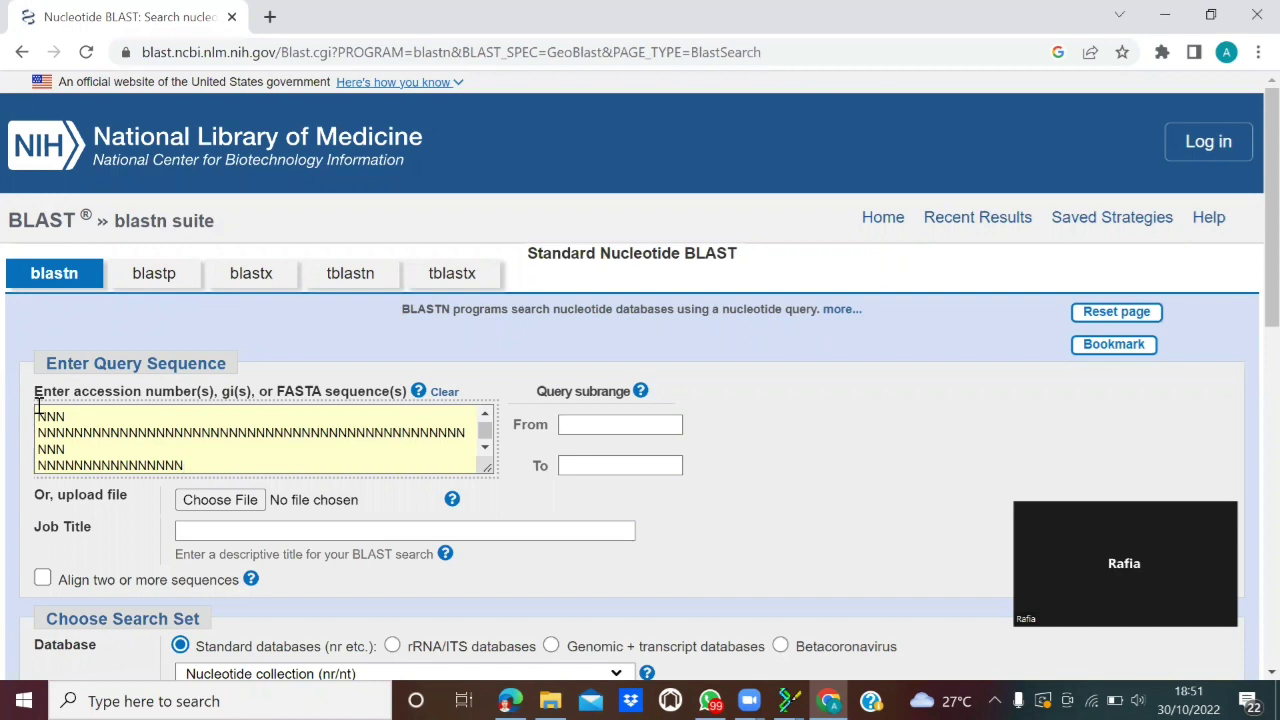
pyautogui.moveTo(38, 412); pyautogui.dragTo(293, 495)
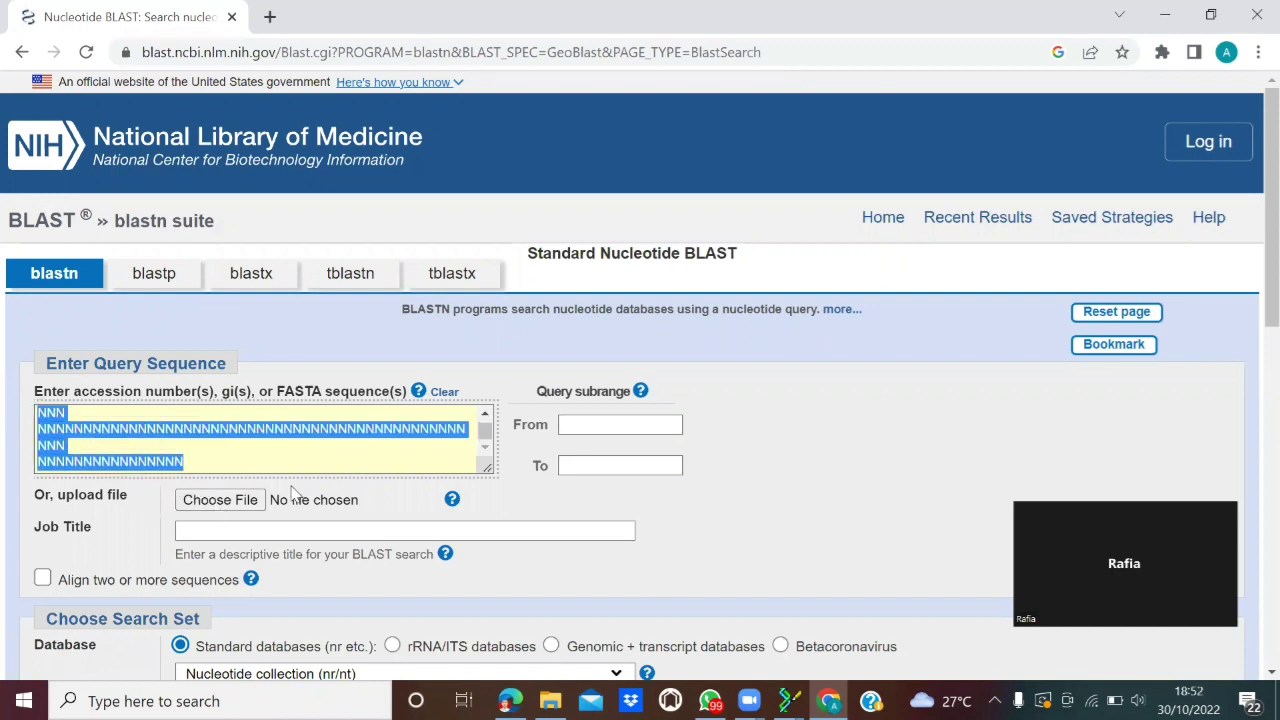
pyautogui.click(293, 495)
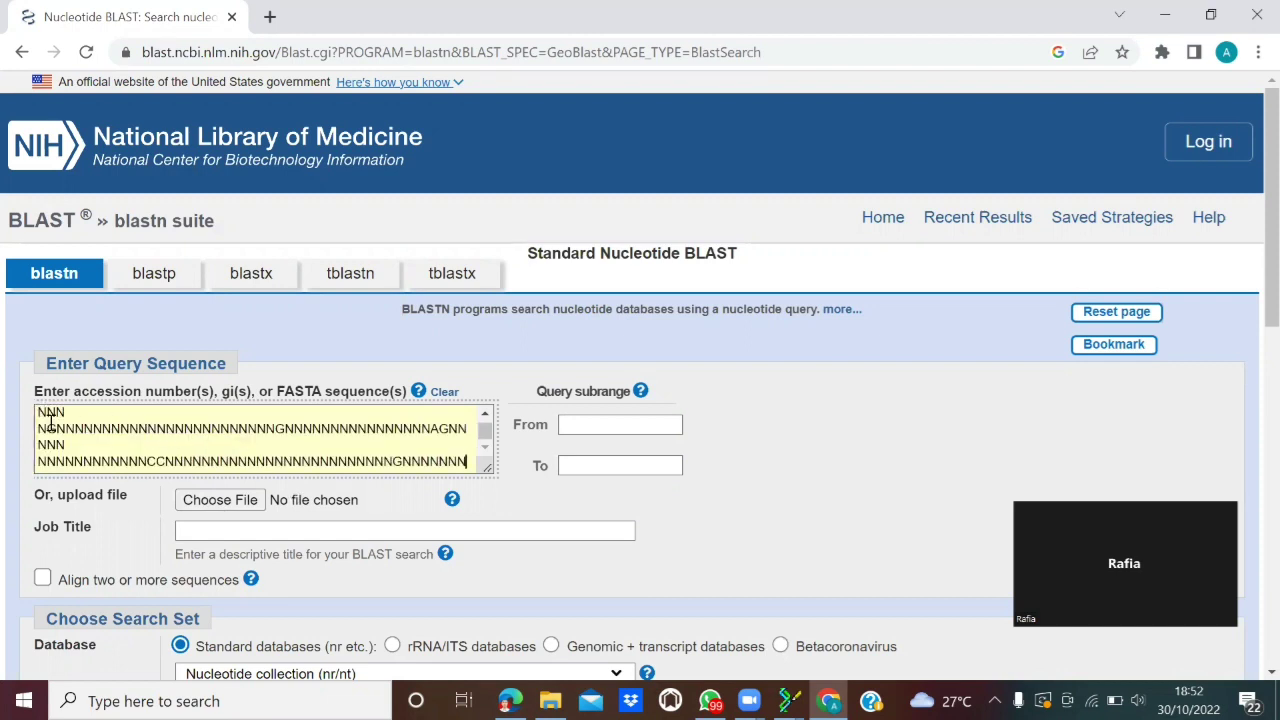
pyautogui.scroll(-2, 490, 258)
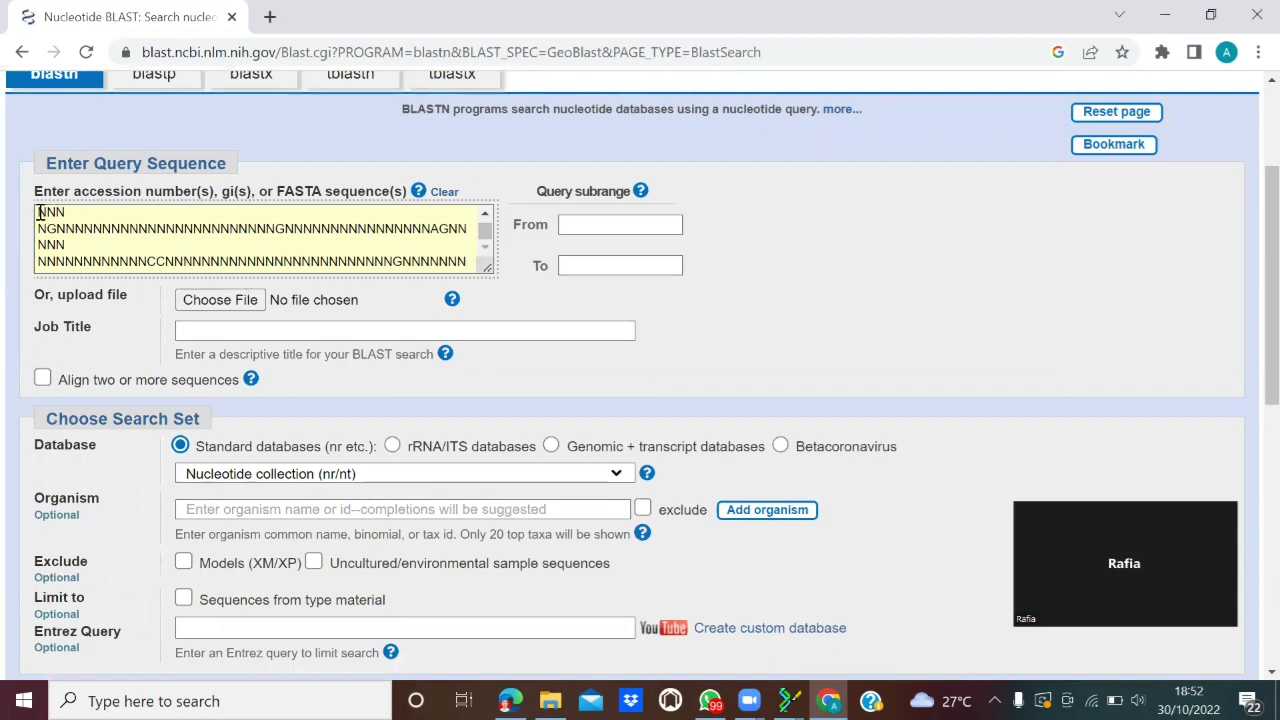
pyautogui.hotkey('ctrl', 'a')
pyautogui.hotkey('ctrl', 'v')
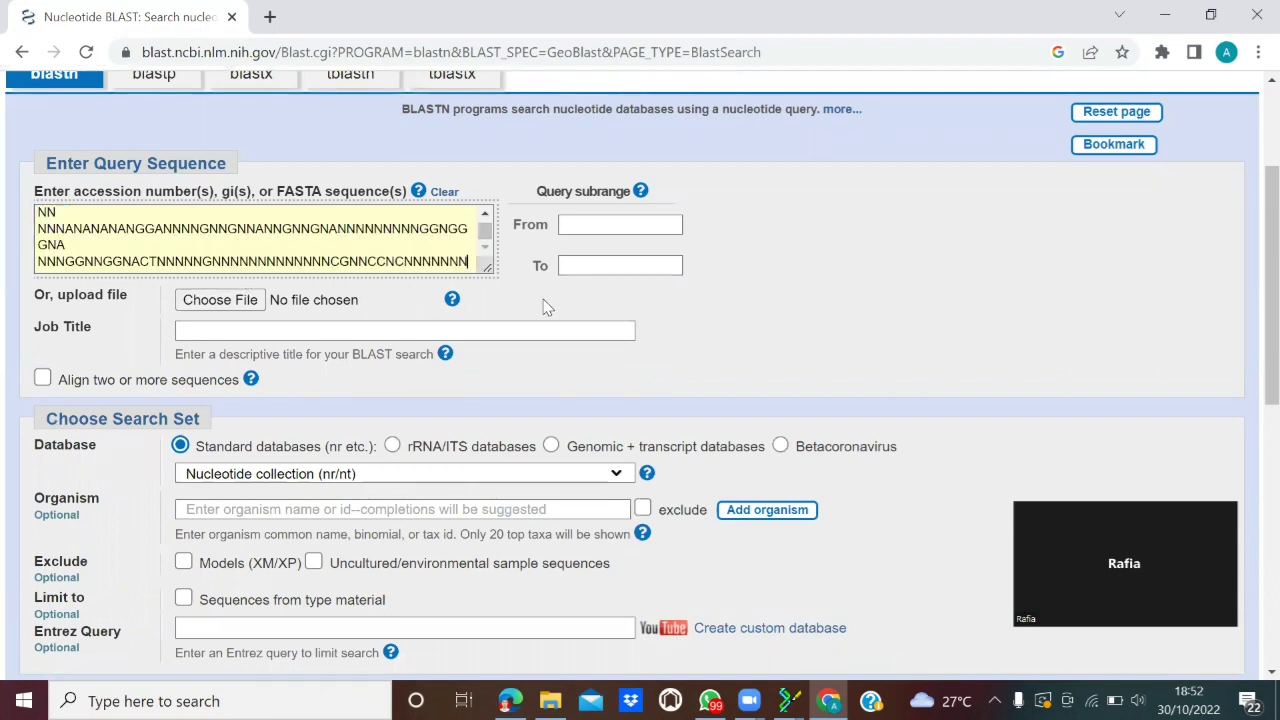
pyautogui.moveTo(40, 213); pyautogui.dragTo(500, 297)
pyautogui.click(500, 303)
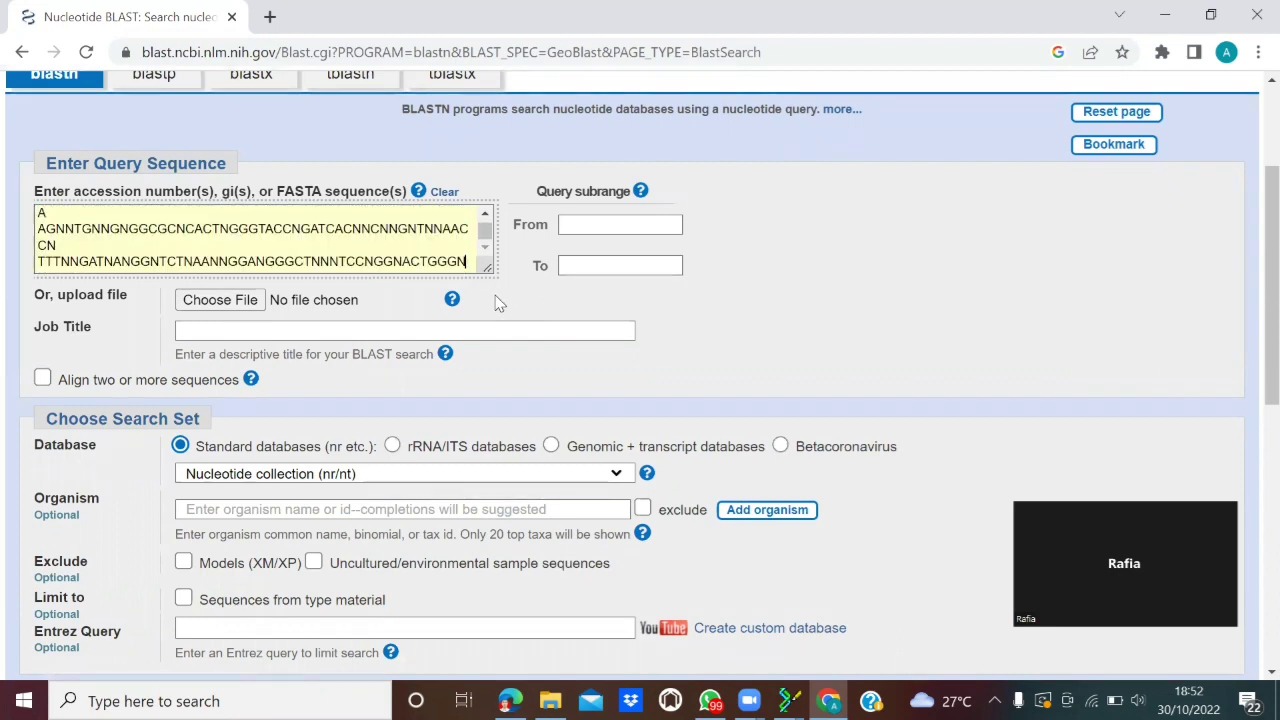
# Check the query sequence through to its end and remove the last unresolved N base.
pyautogui.scroll(-3, 340, 235)
pyautogui.scroll(5, 340, 235)
pyautogui.scroll(-10, 340, 238)
pyautogui.scroll(1, 178, 290)
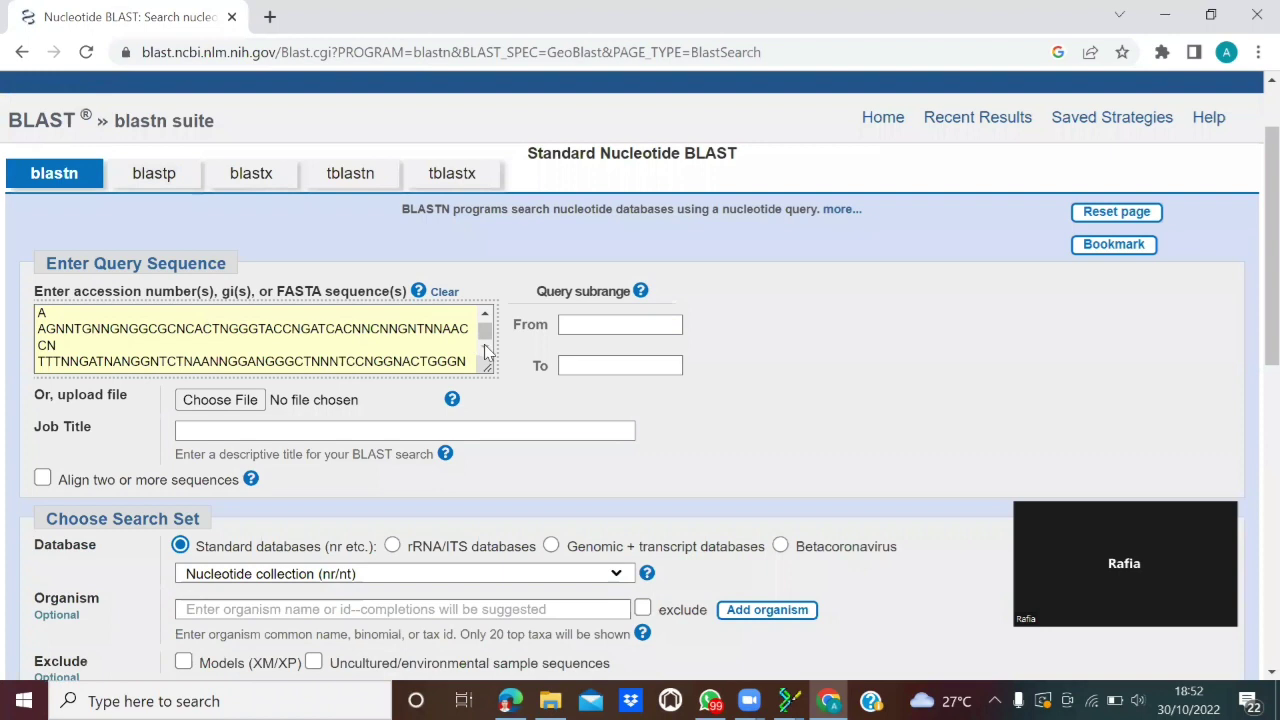
pyautogui.scroll(5, 484, 344)
pyautogui.scroll(-5, 483, 345)
pyautogui.click(468, 361)
pyautogui.press('BackSpace')
pyautogui.scroll(-8, 466, 370)
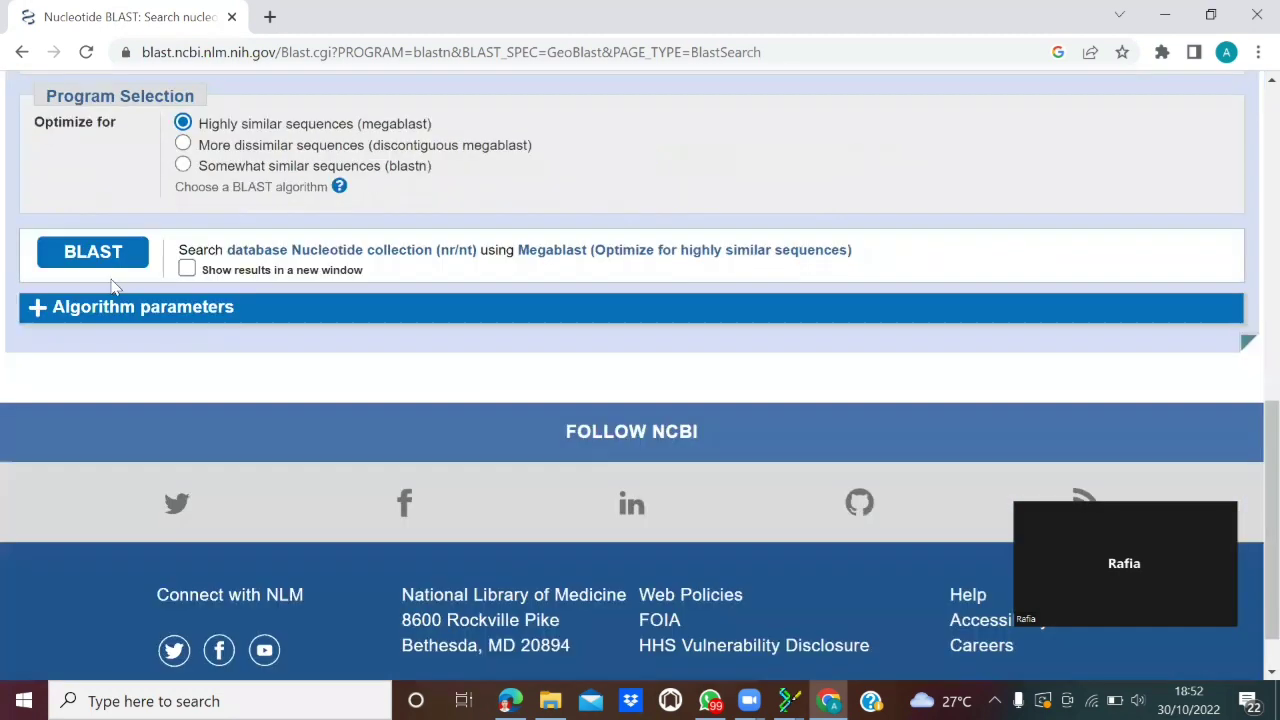
# Run the megablast search against the Nucleotide collection (nr/nt) and review the sequences producing significant alignments.
pyautogui.click(93, 253)
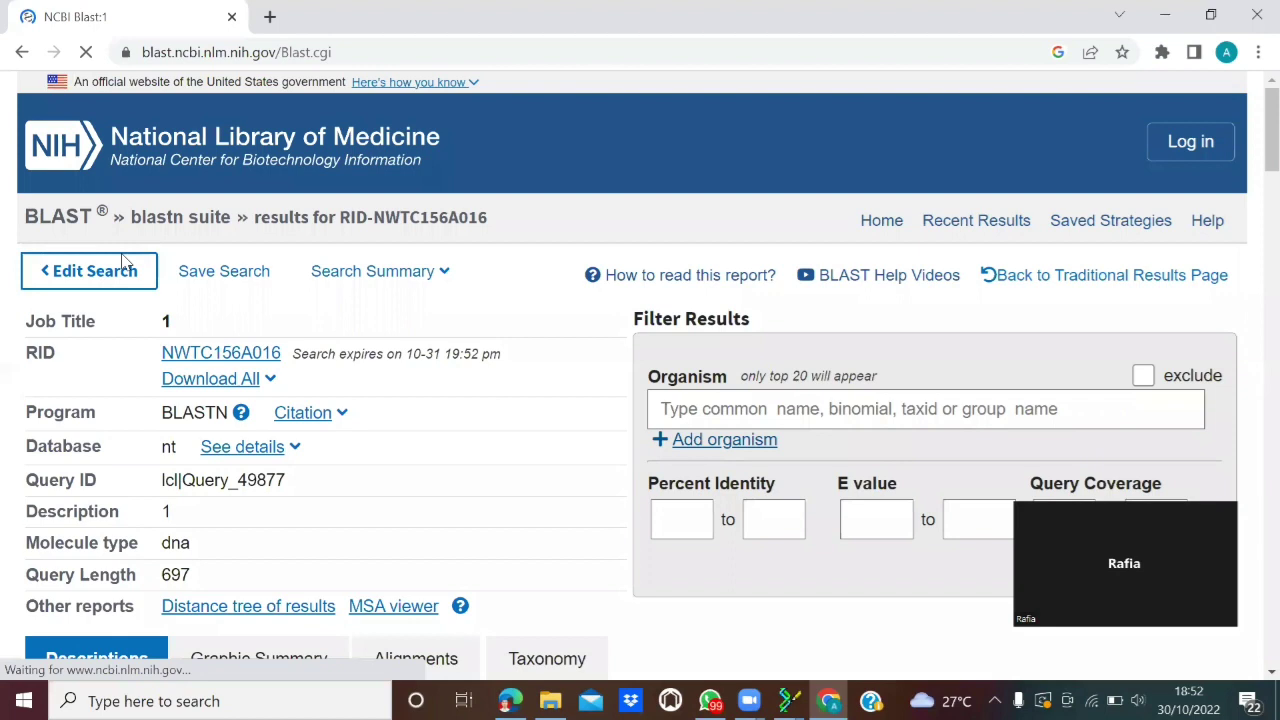
pyautogui.scroll(-1, 124, 262)
pyautogui.scroll(-5, 140, 255)
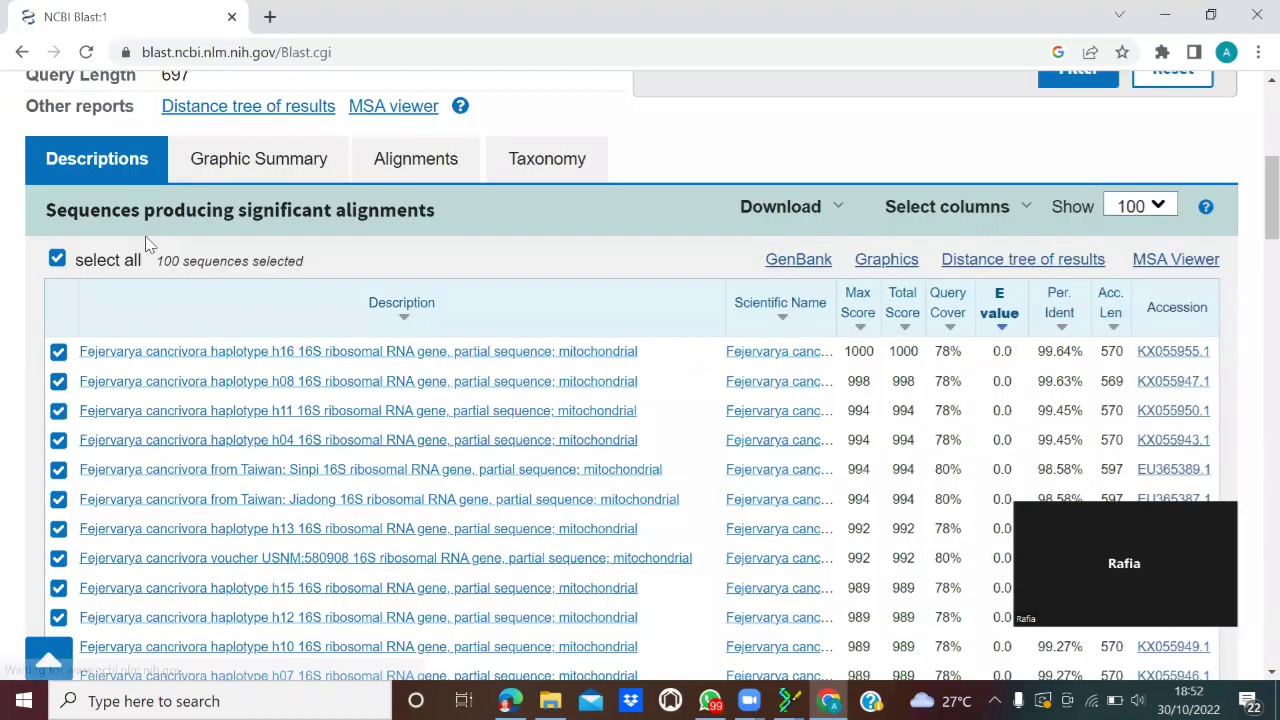
pyautogui.scroll(-1, 288, 200)
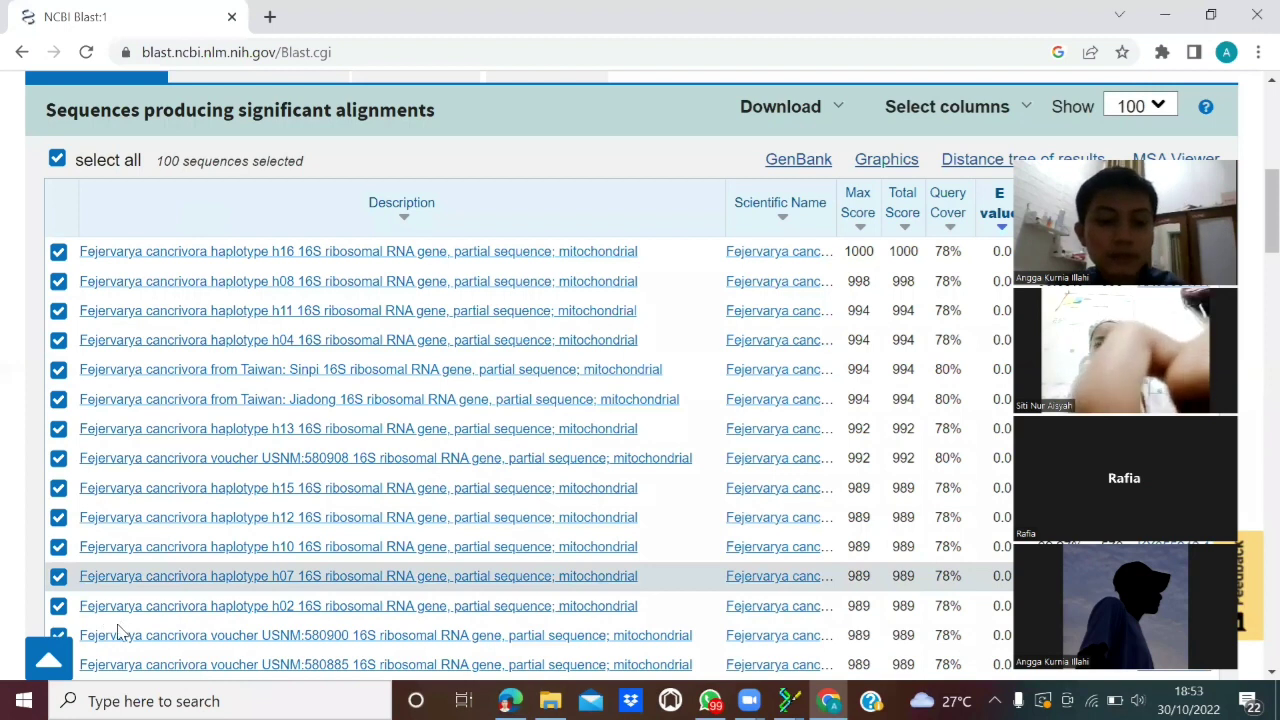
pyautogui.press('XF86MonBrightnessUp')
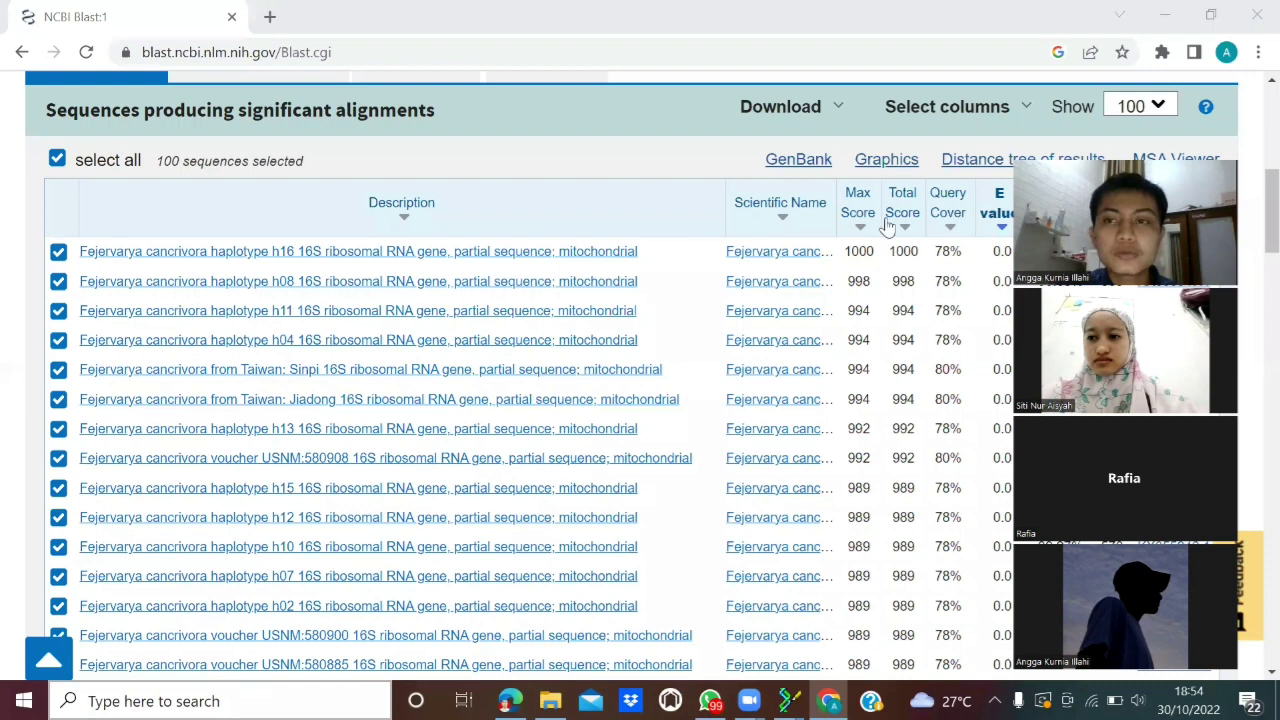
# Close the browser, search Windows for "SEQ" and launch Seqman.exe.
pyautogui.click(1254, 14)
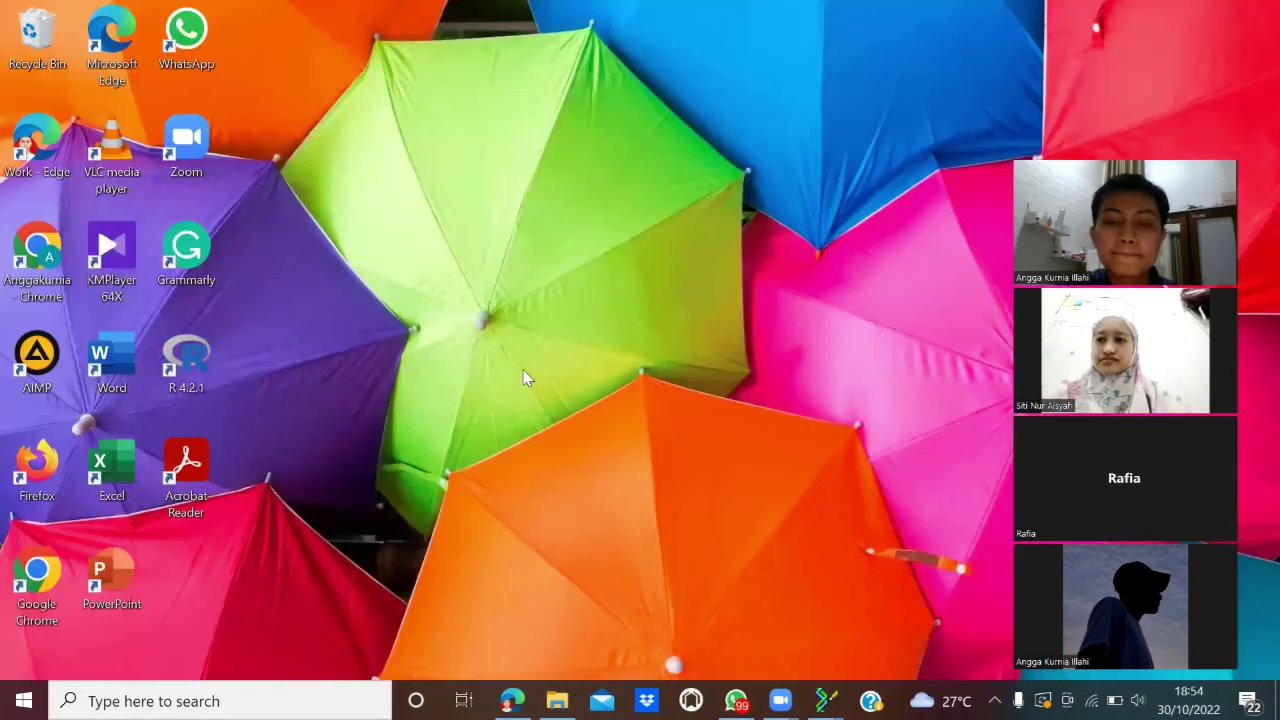
pyautogui.click(87, 700)
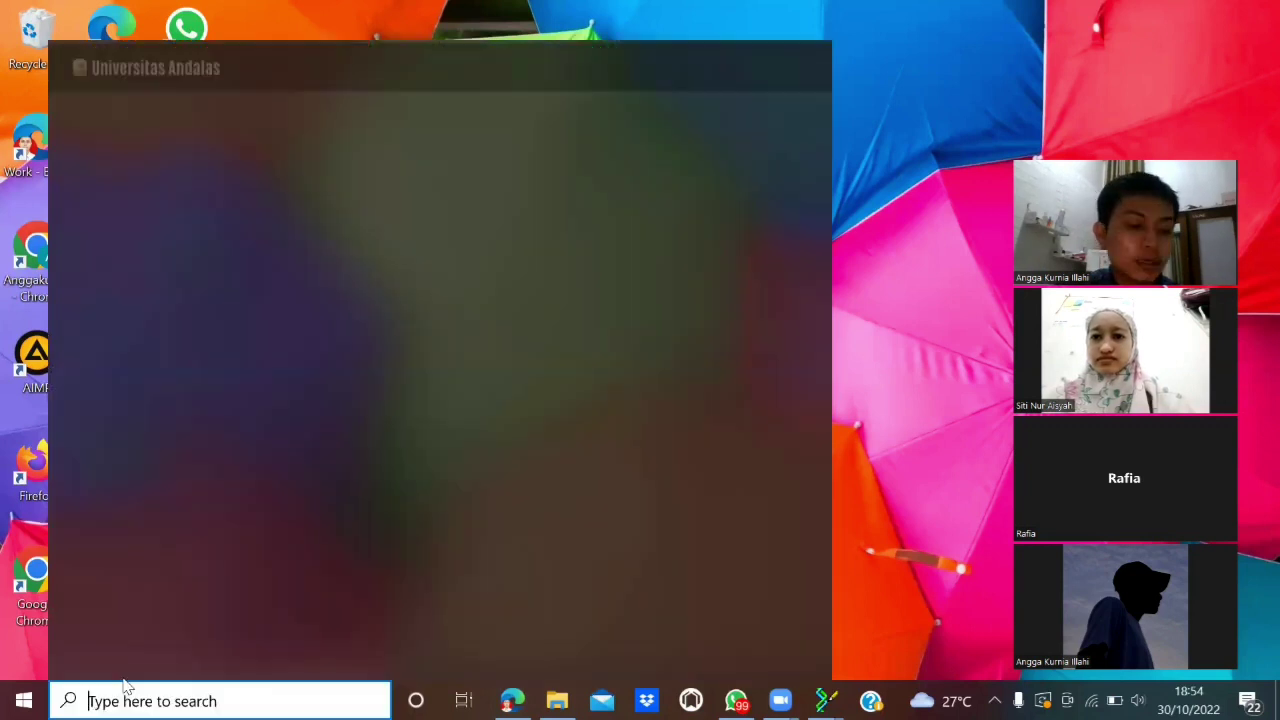
pyautogui.write('SEQ')
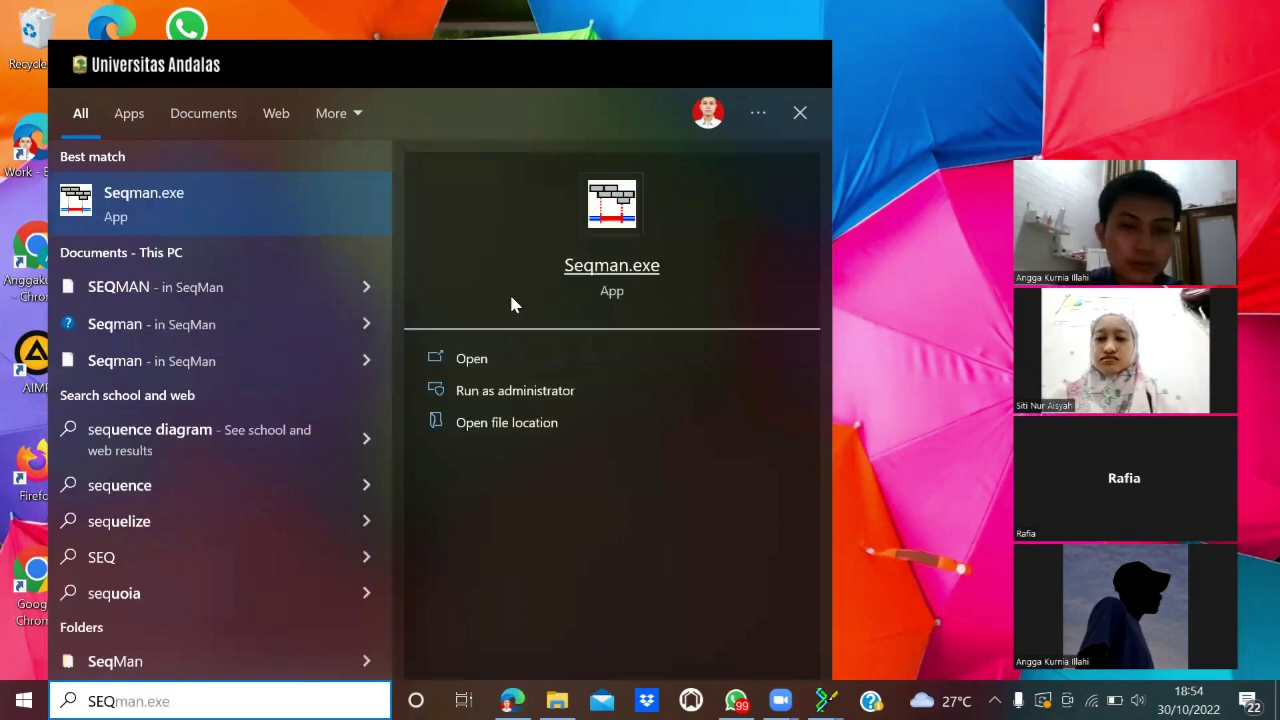
pyautogui.click(523, 352)
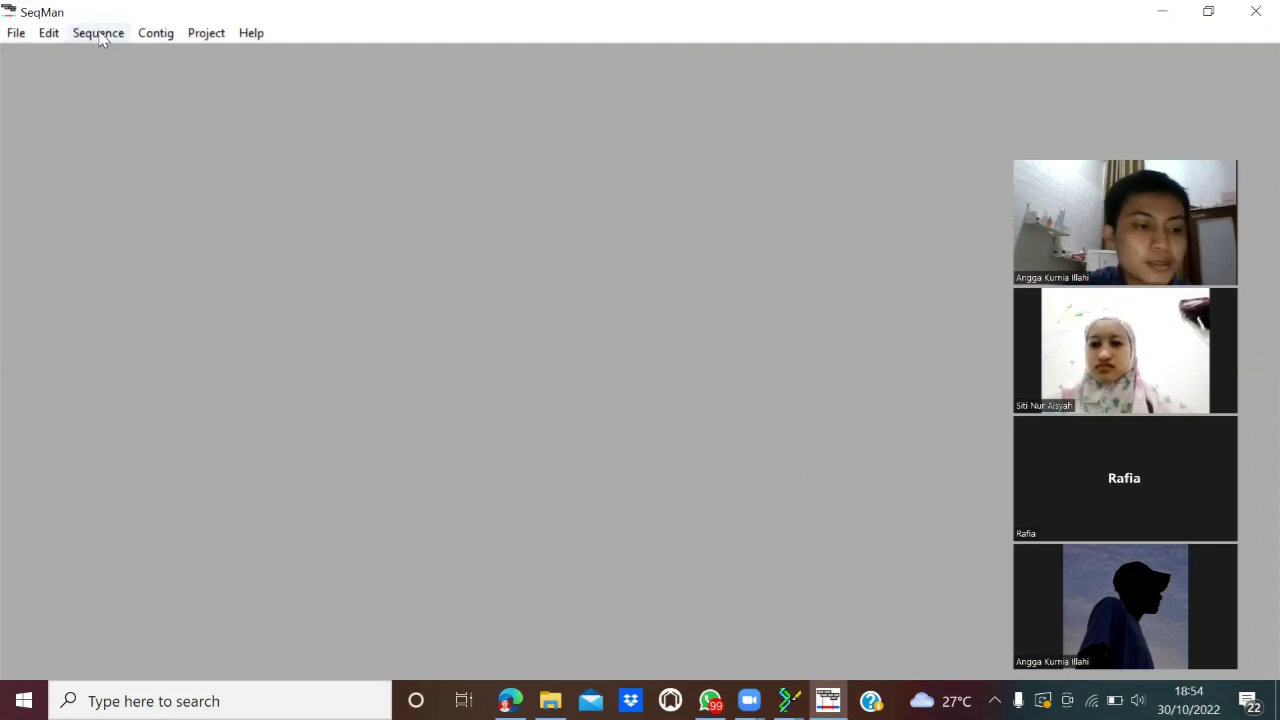
# Add the single sequence A01_1_1 from Documents, HISTOLOGI BOOKS, BIOINFOR GROUP, using the file type "ABI files wo extension(*.*)".
pyautogui.click(101, 39)
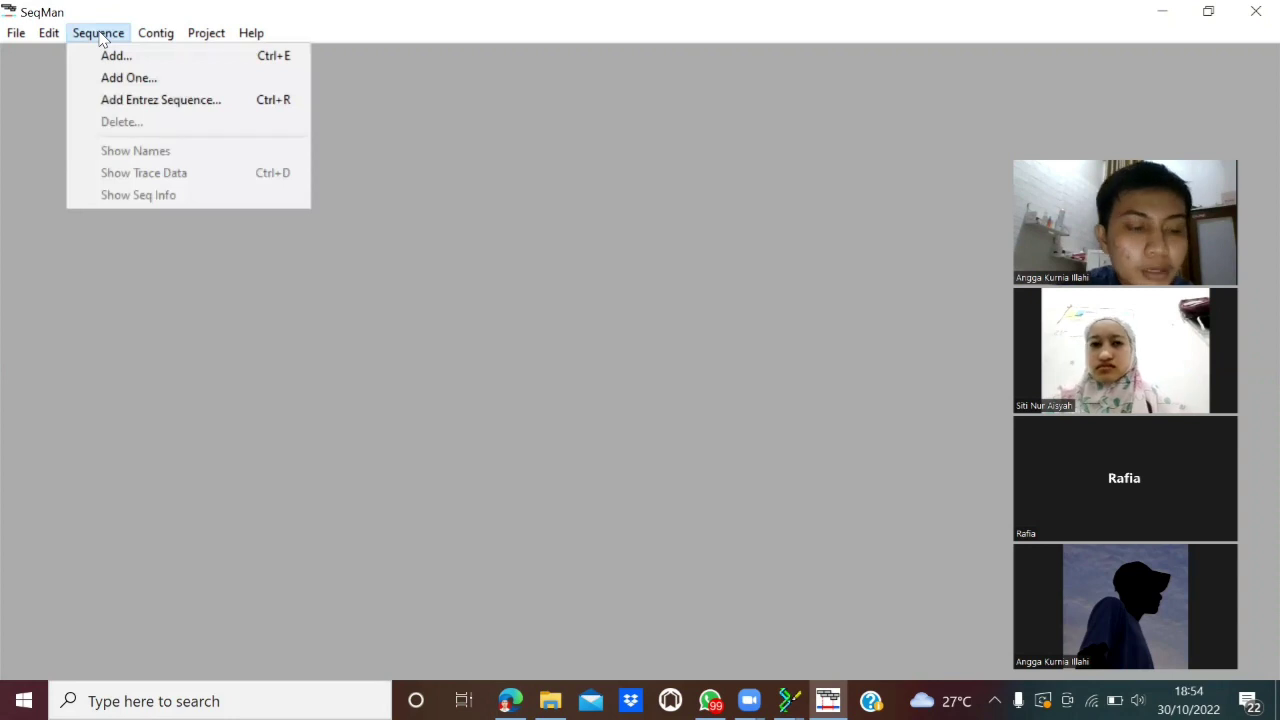
pyautogui.click(139, 84)
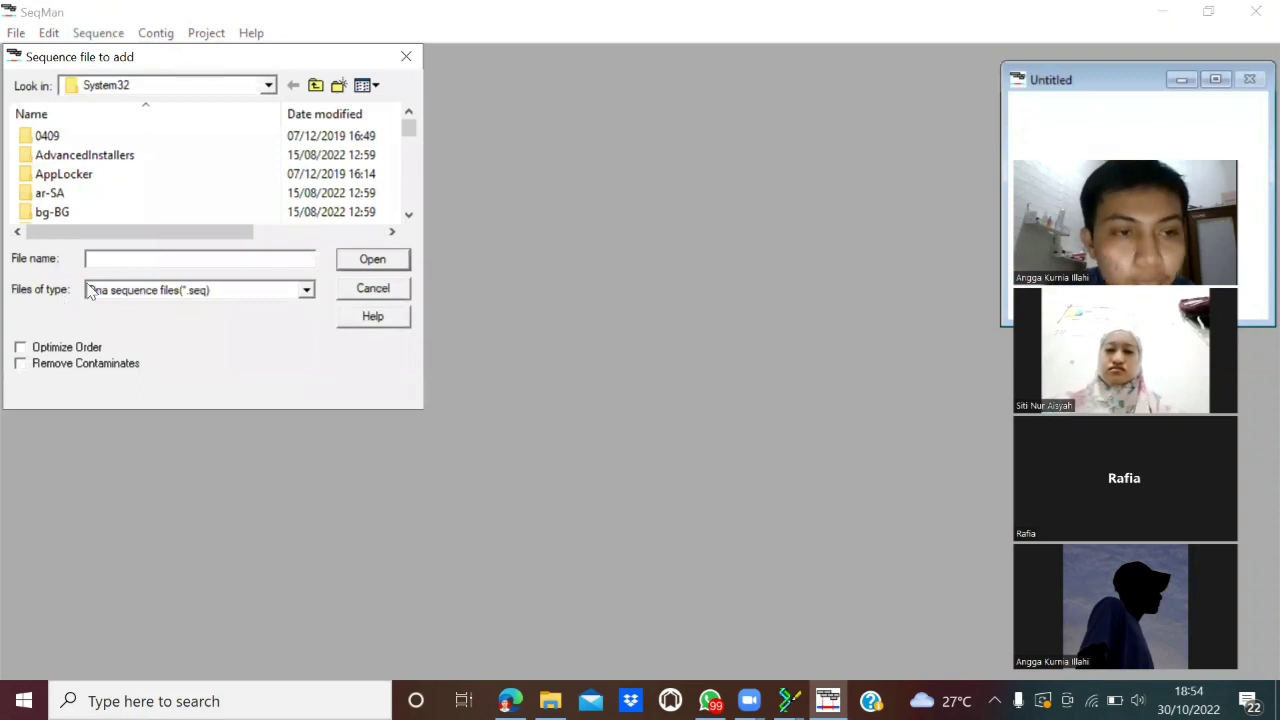
pyautogui.click(306, 291)
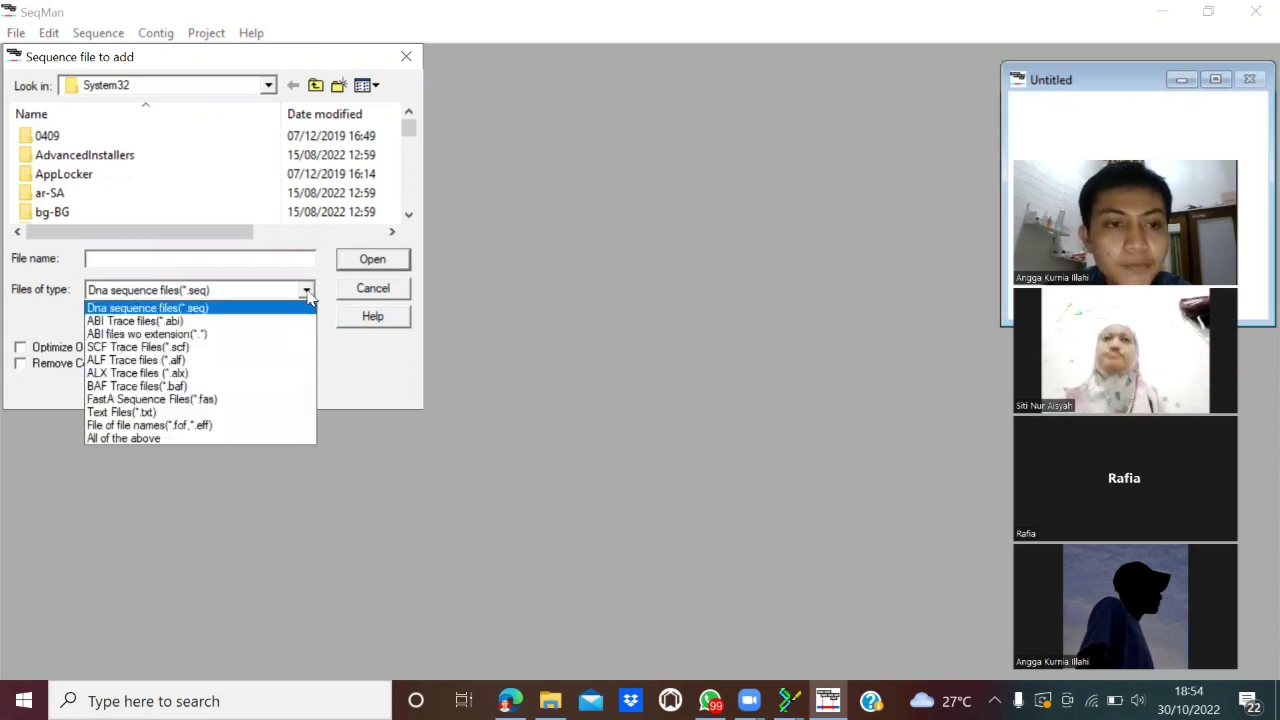
pyautogui.click(258, 336)
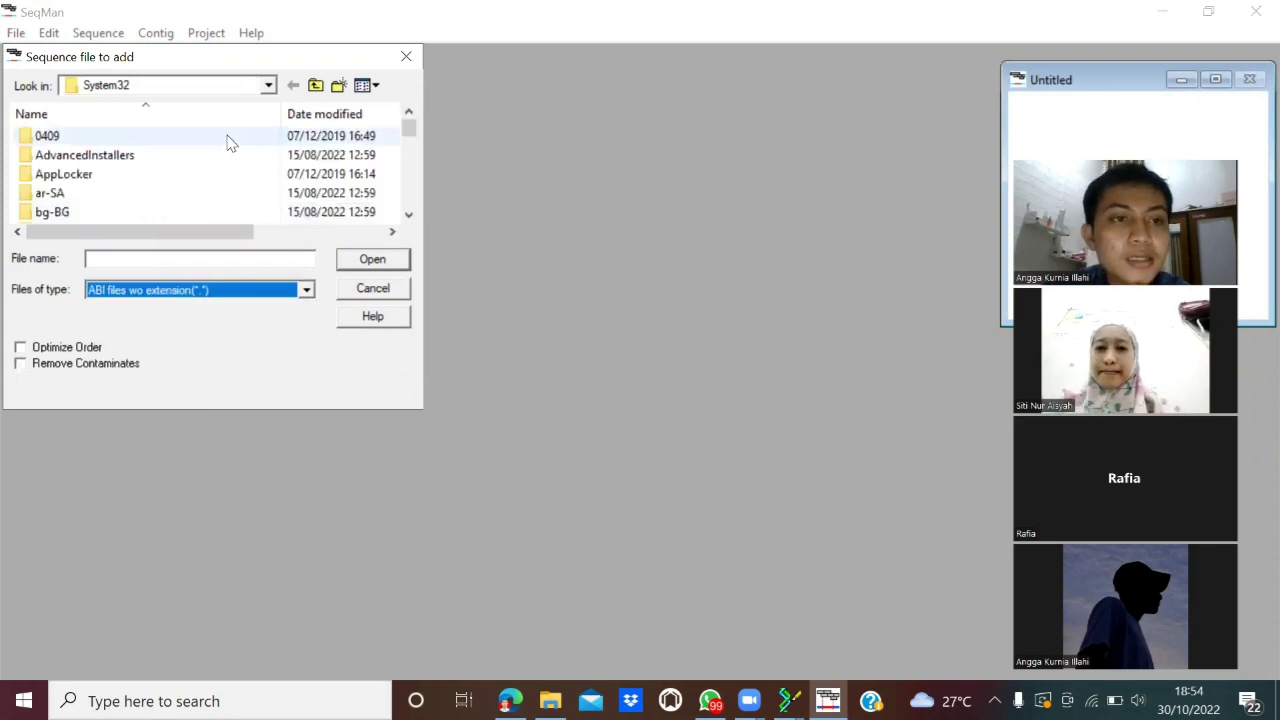
pyautogui.click(268, 88)
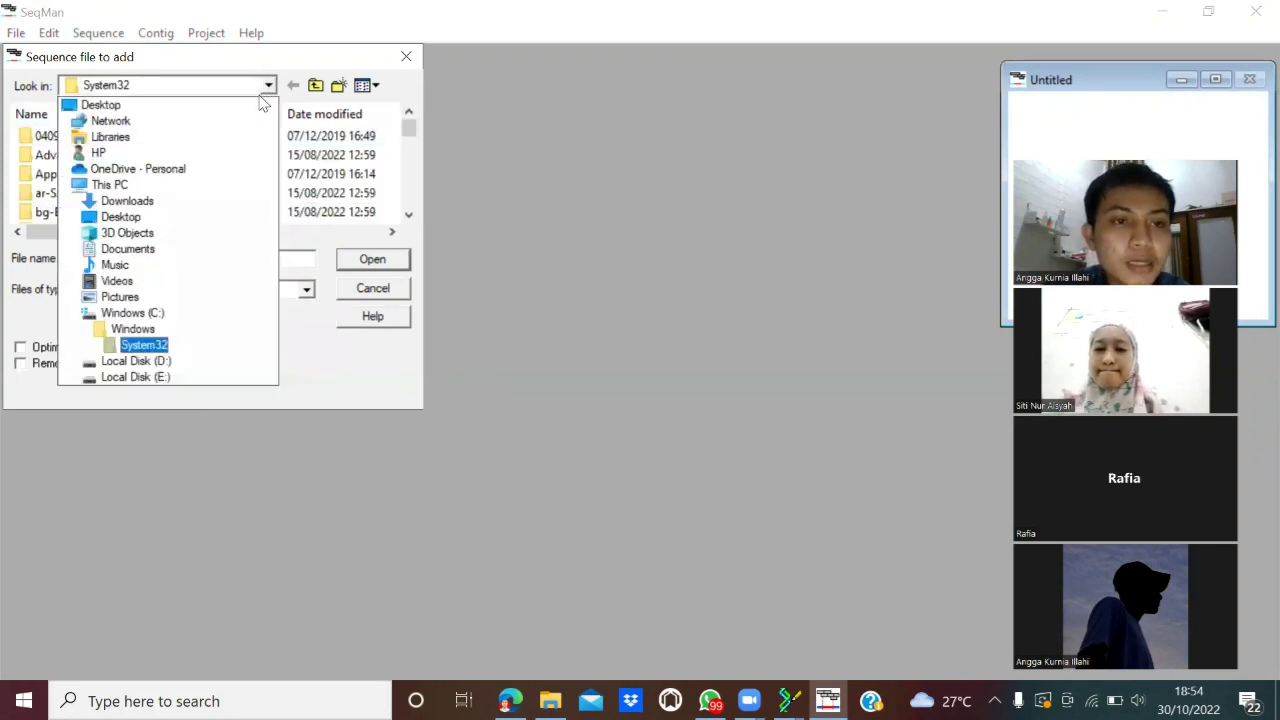
pyautogui.click(145, 250)
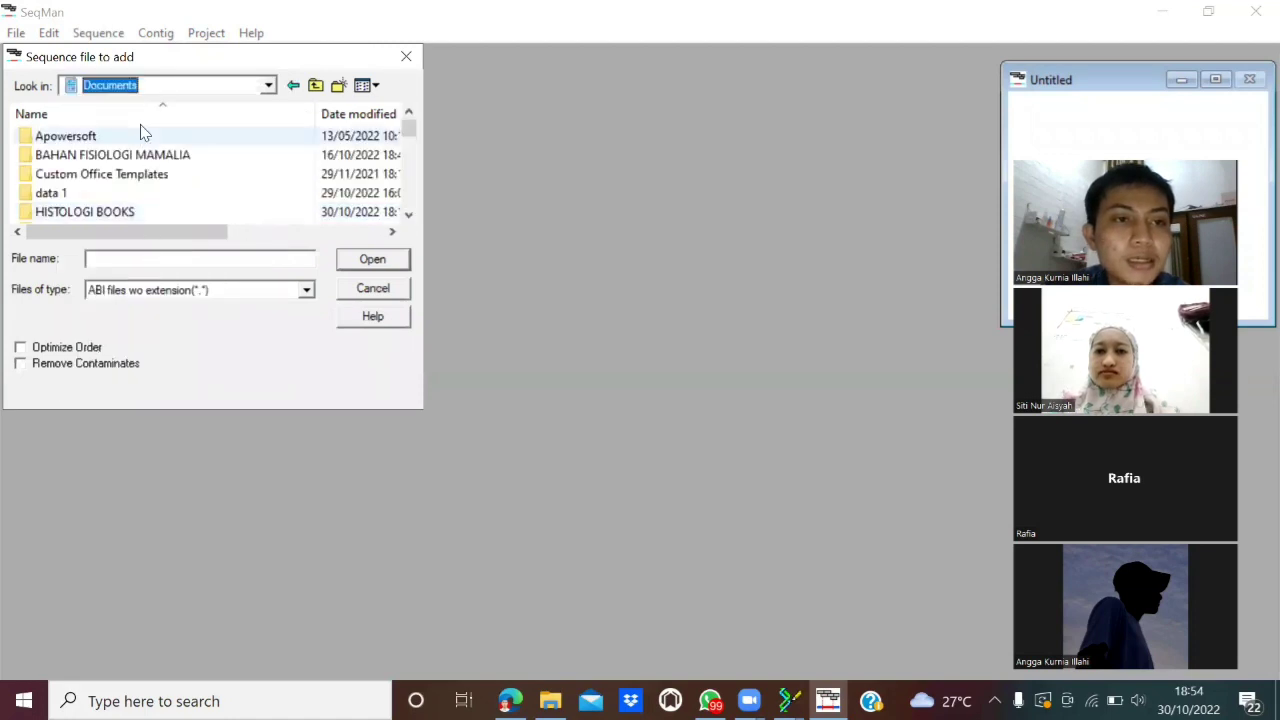
pyautogui.doubleClick(145, 212)
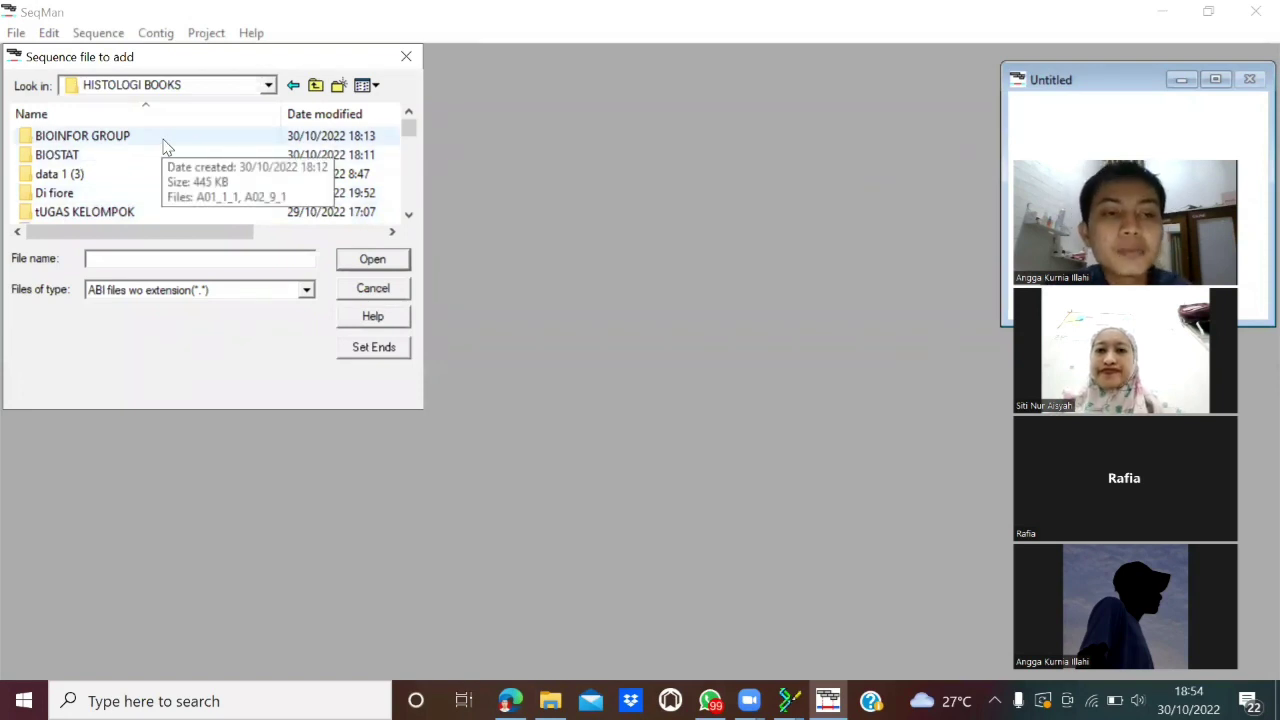
pyautogui.doubleClick(165, 145)
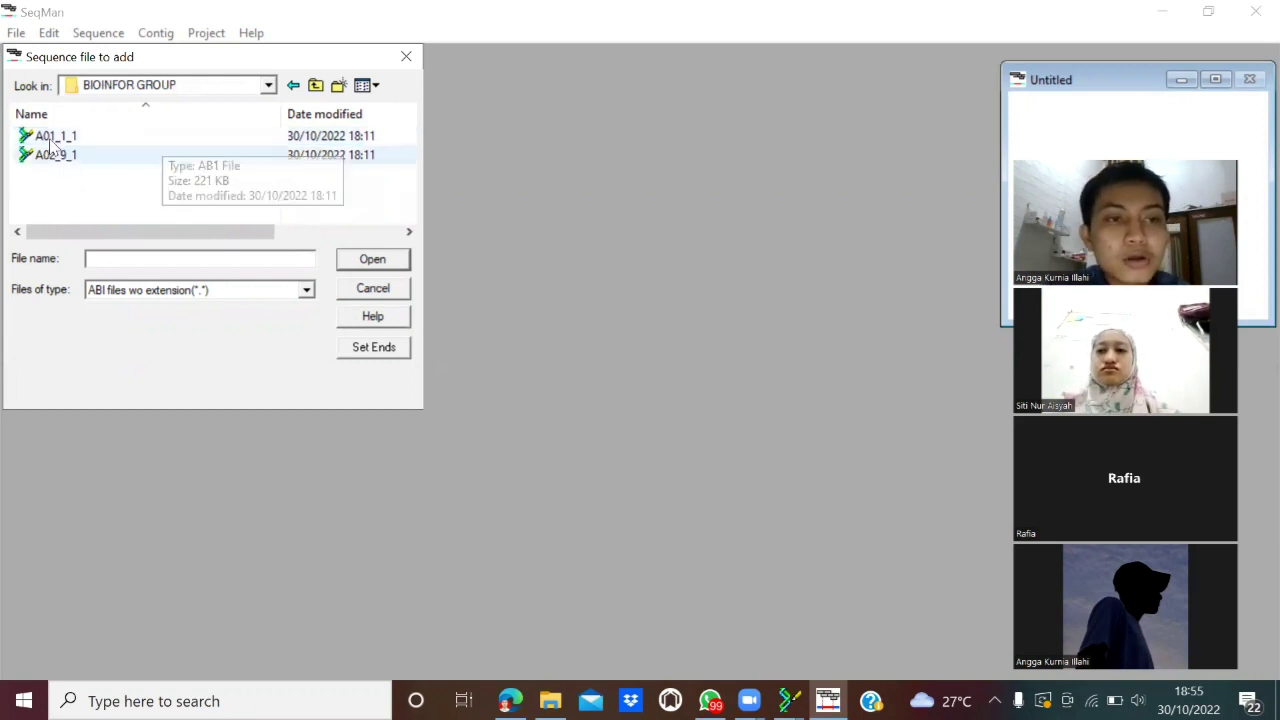
pyautogui.click(110, 141)
pyautogui.doubleClick(110, 141)
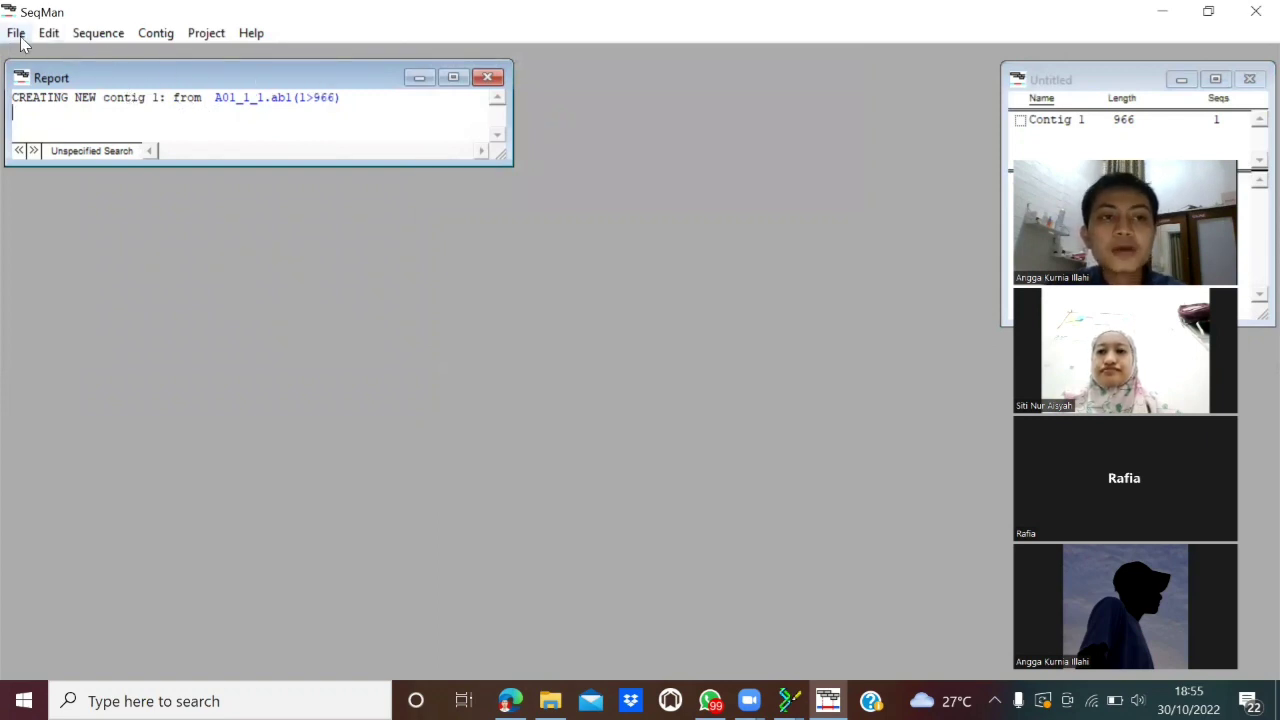
# Add the single sequence A02_9_1 from the BIOINFOR GROUP folder, using the file type "ABI files wo extension(*.*)".
pyautogui.click(90, 35)
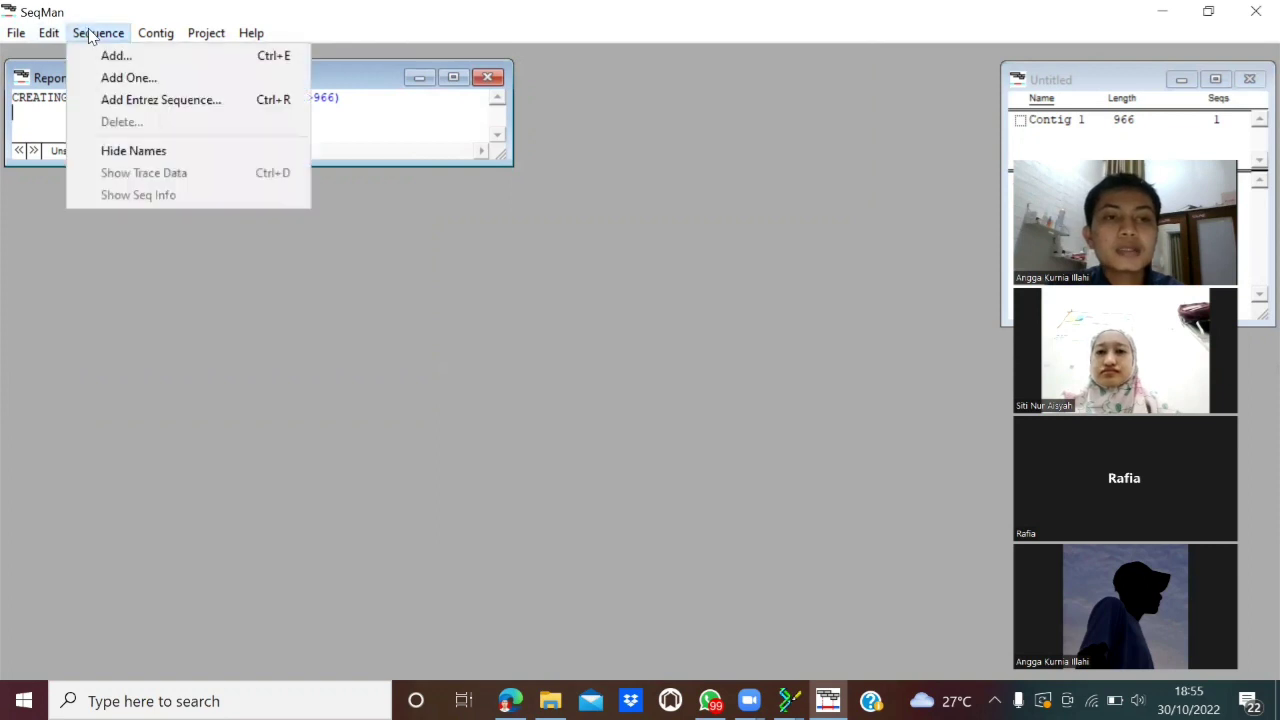
pyautogui.click(151, 80)
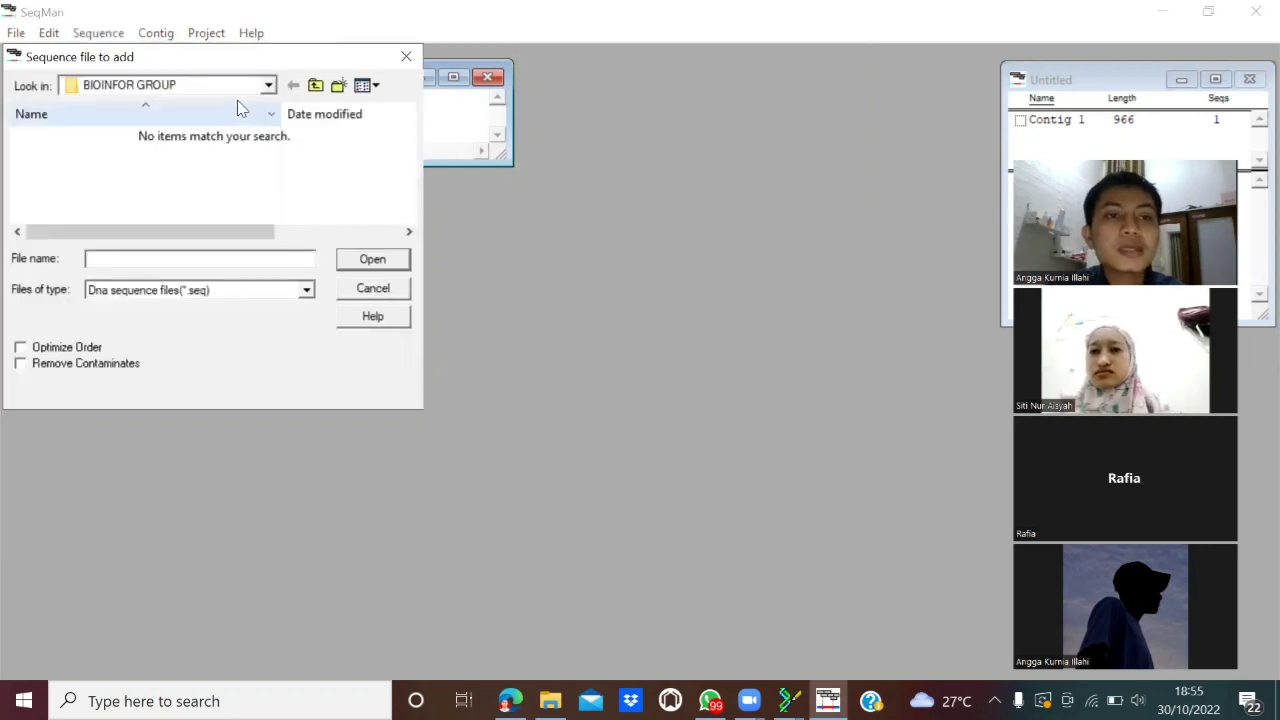
pyautogui.click(305, 290)
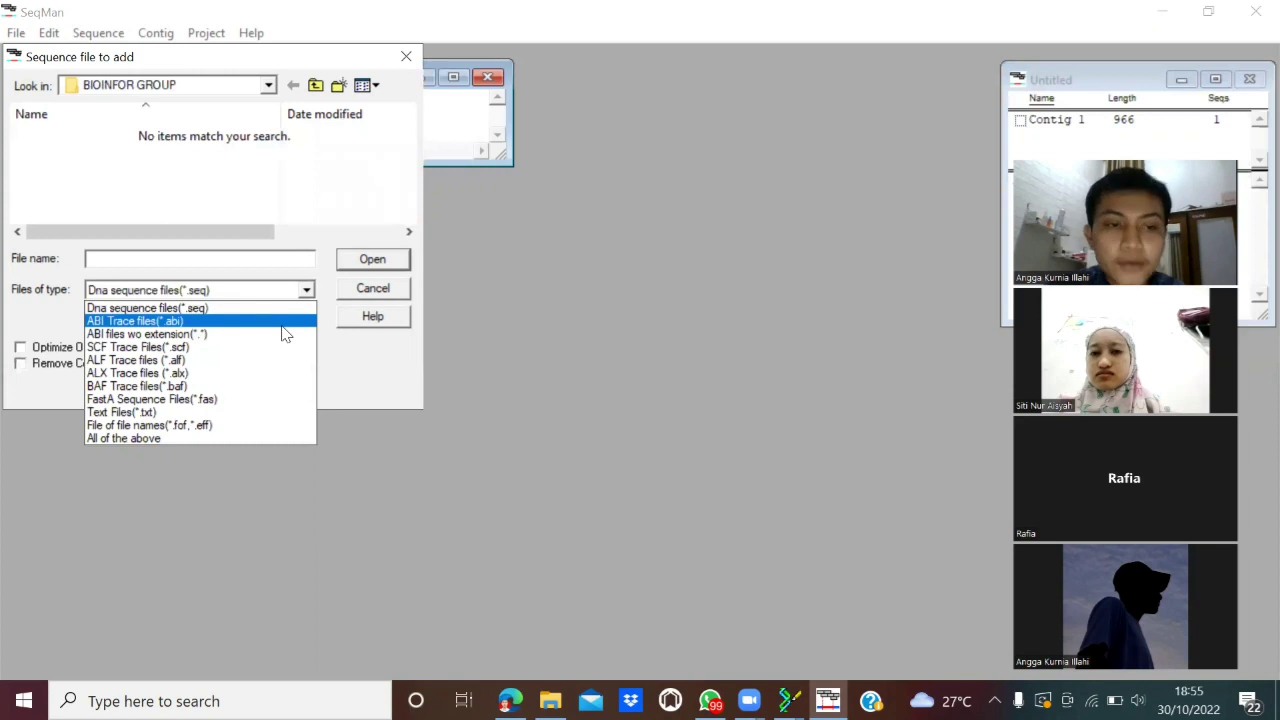
pyautogui.click(280, 335)
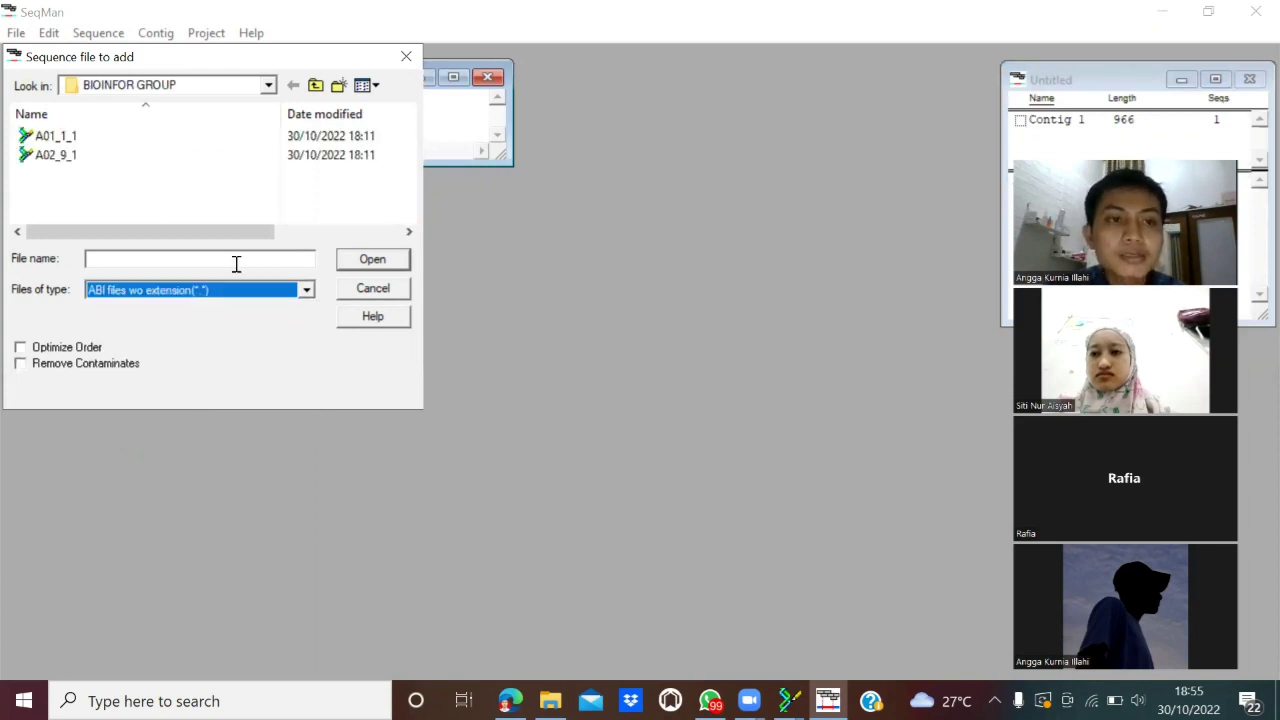
pyautogui.click(86, 166)
pyautogui.click(87, 160)
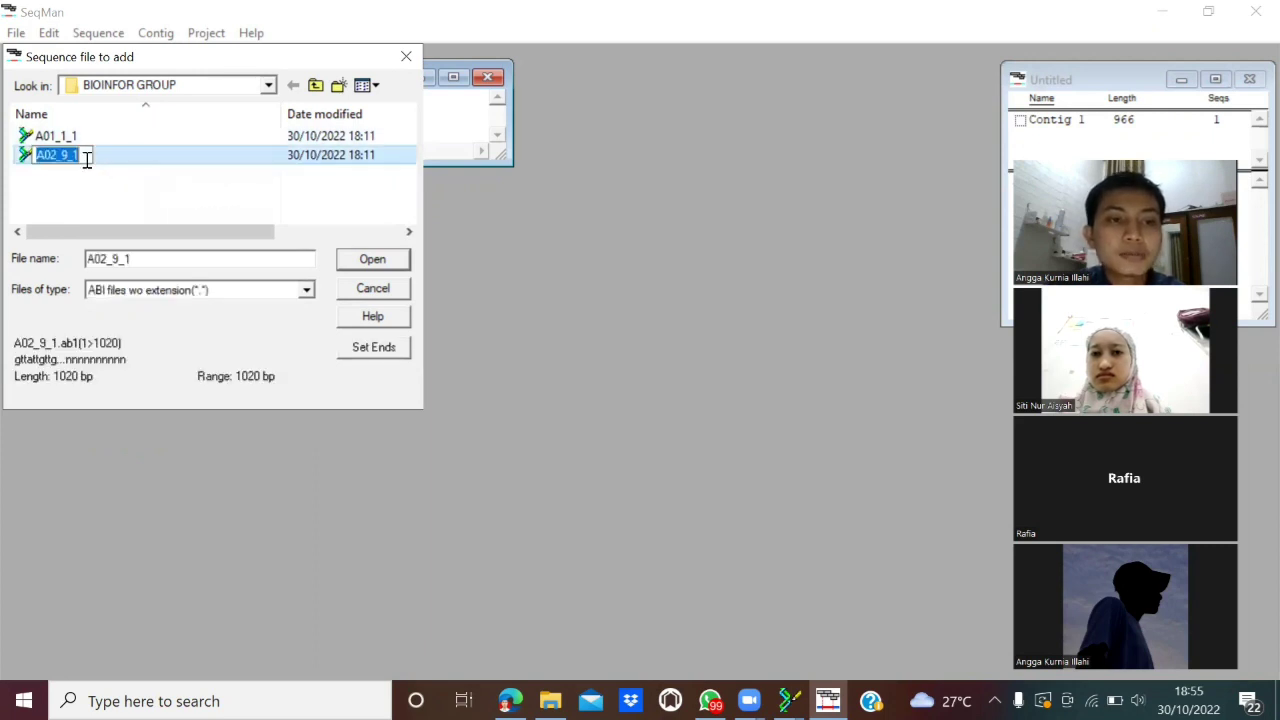
pyautogui.press('Return')
pyautogui.press('Return')
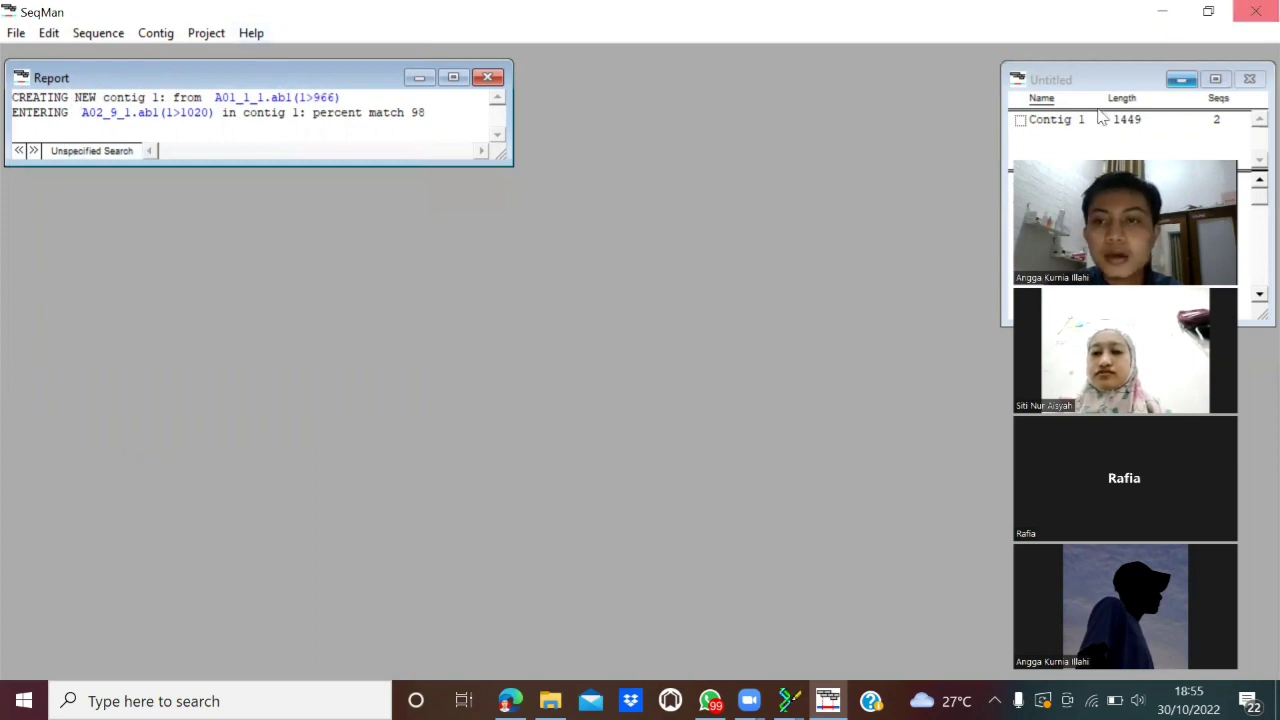
# Open the alignment of Contig 1 in a maximized window and delete the leading unresolved stretch, bases 1 to 449.
pyautogui.click(1000, 78)
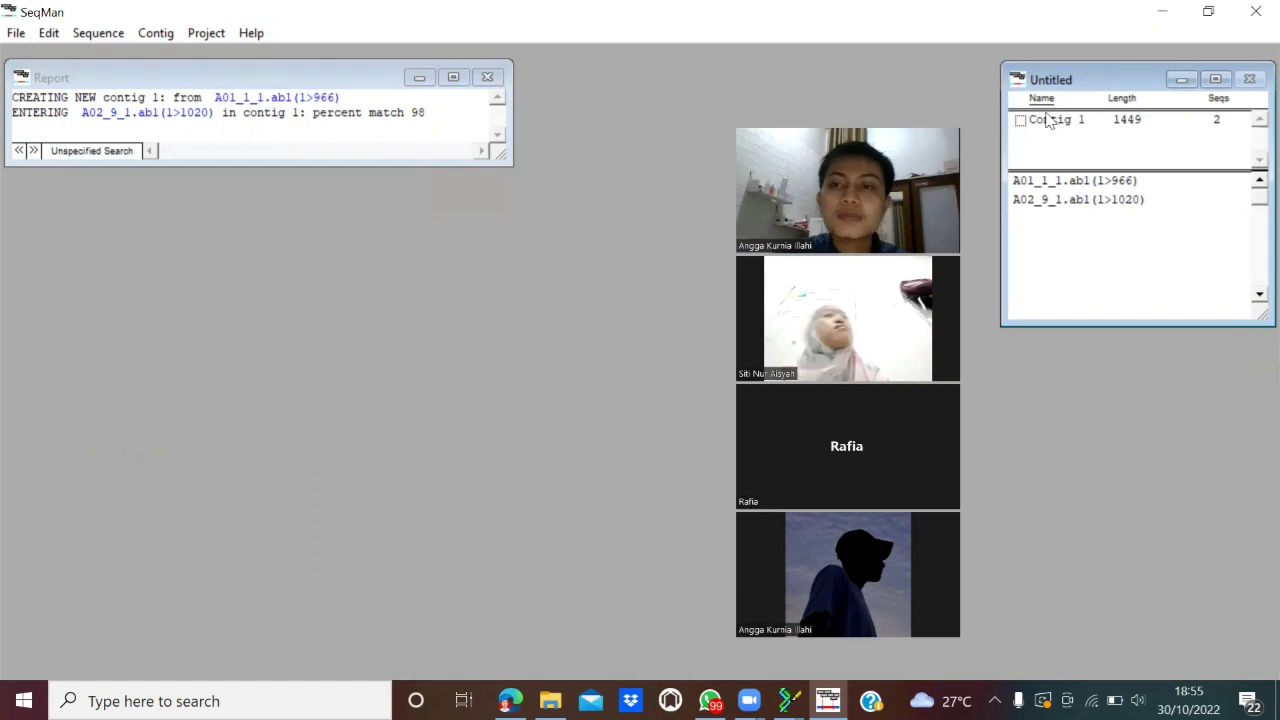
pyautogui.doubleClick(1047, 120)
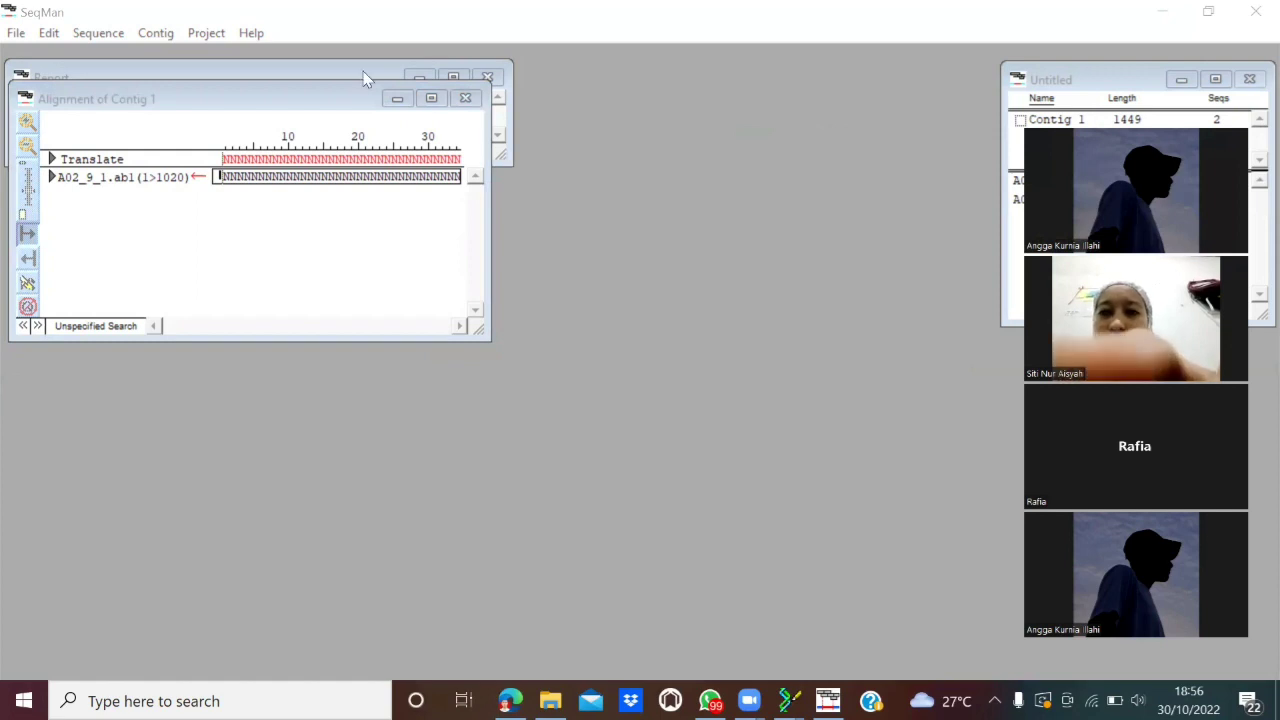
pyautogui.click(424, 107)
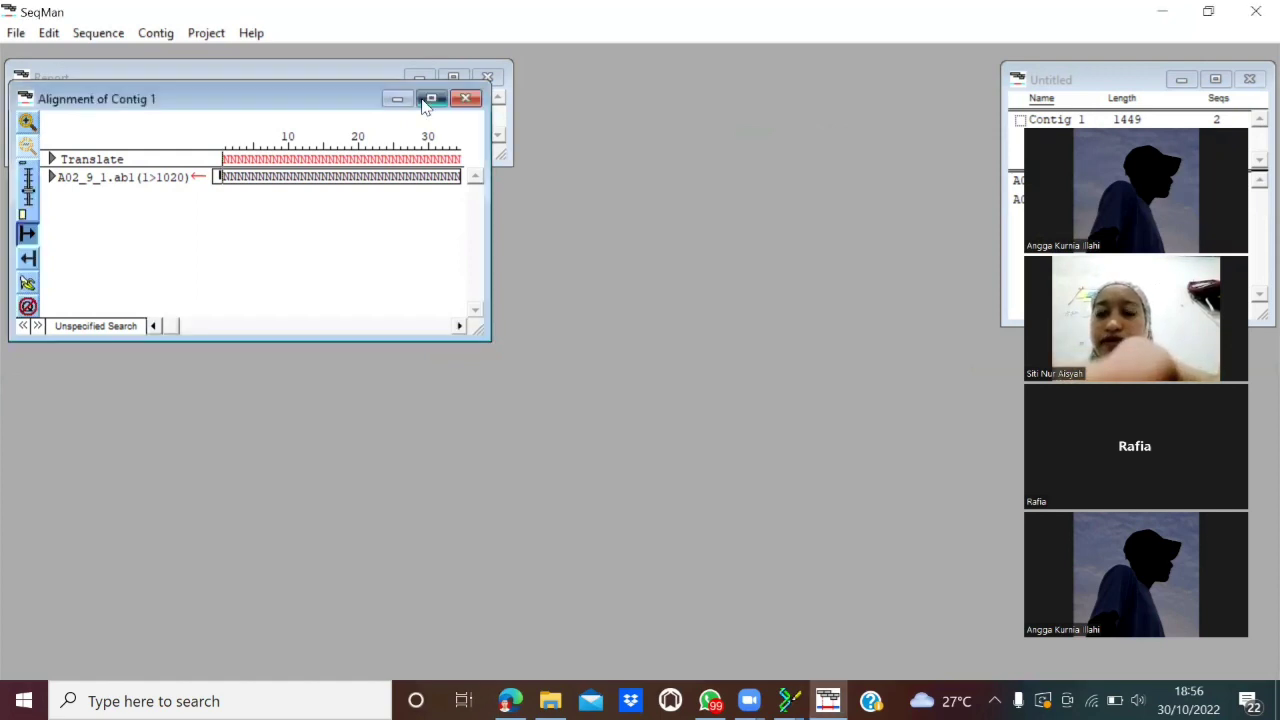
pyautogui.click(429, 100)
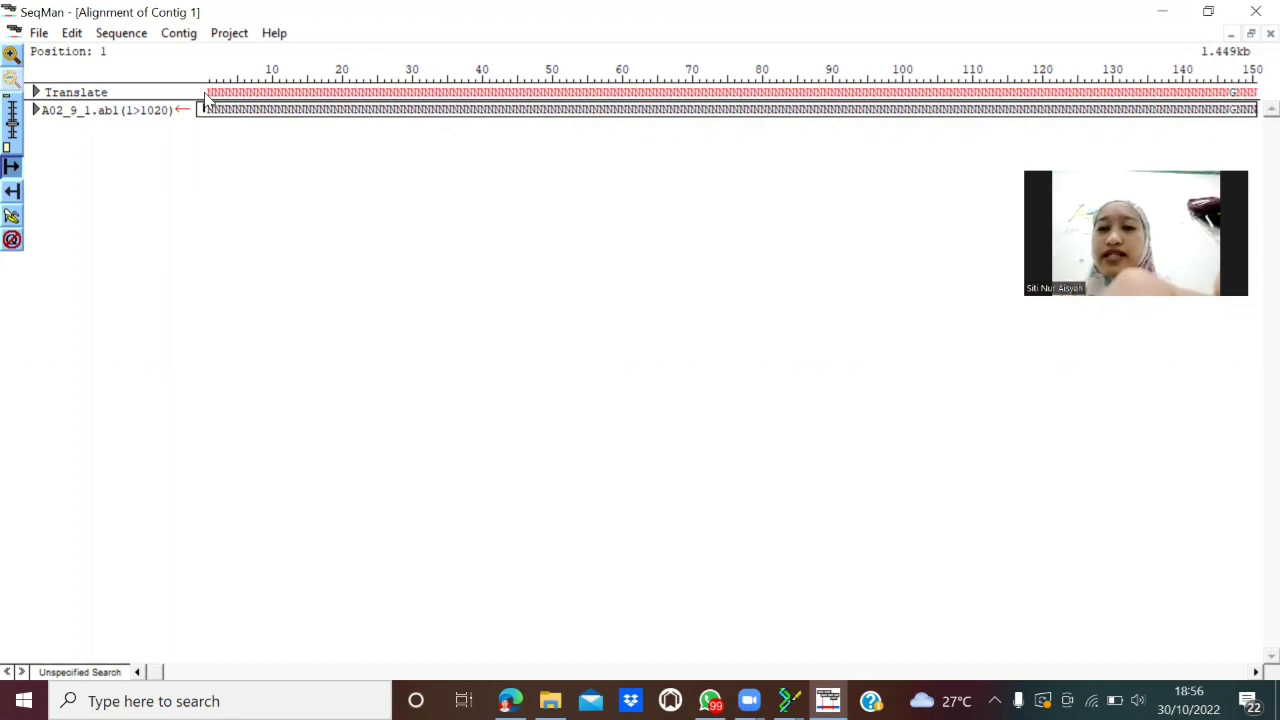
pyautogui.moveTo(291, 112); pyautogui.dragTo(987, 132)
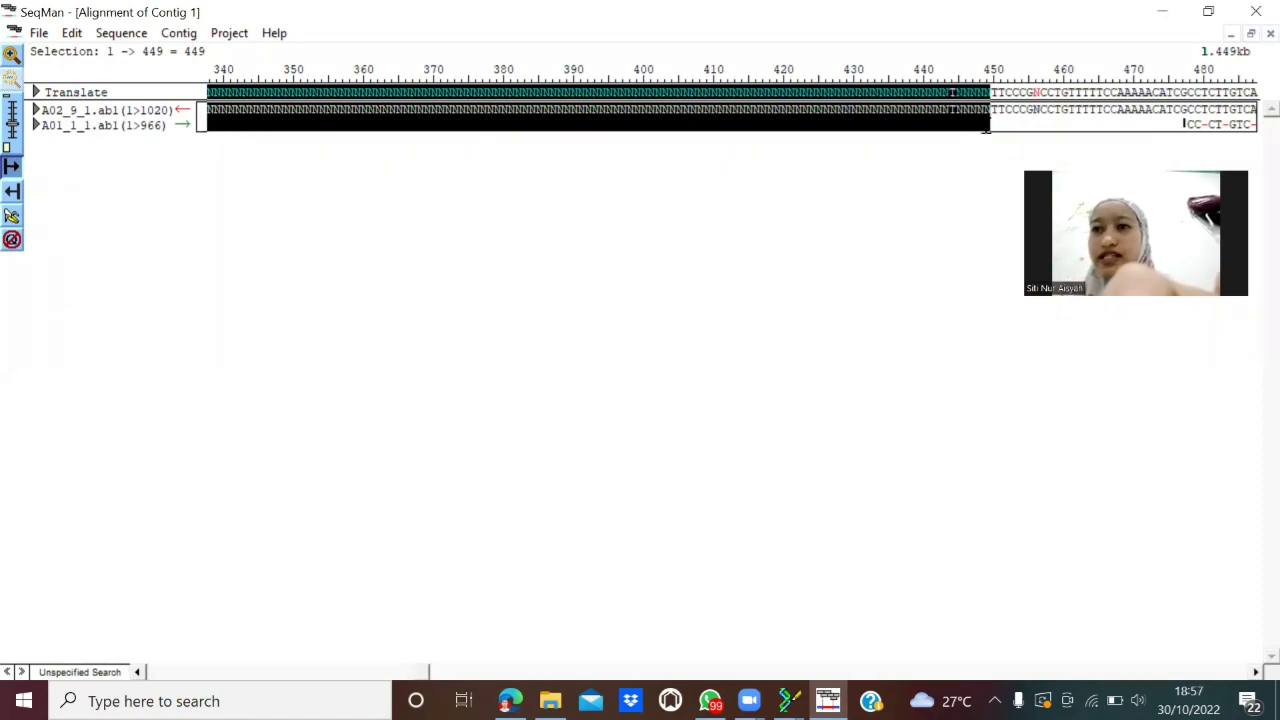
pyautogui.press('Delete')
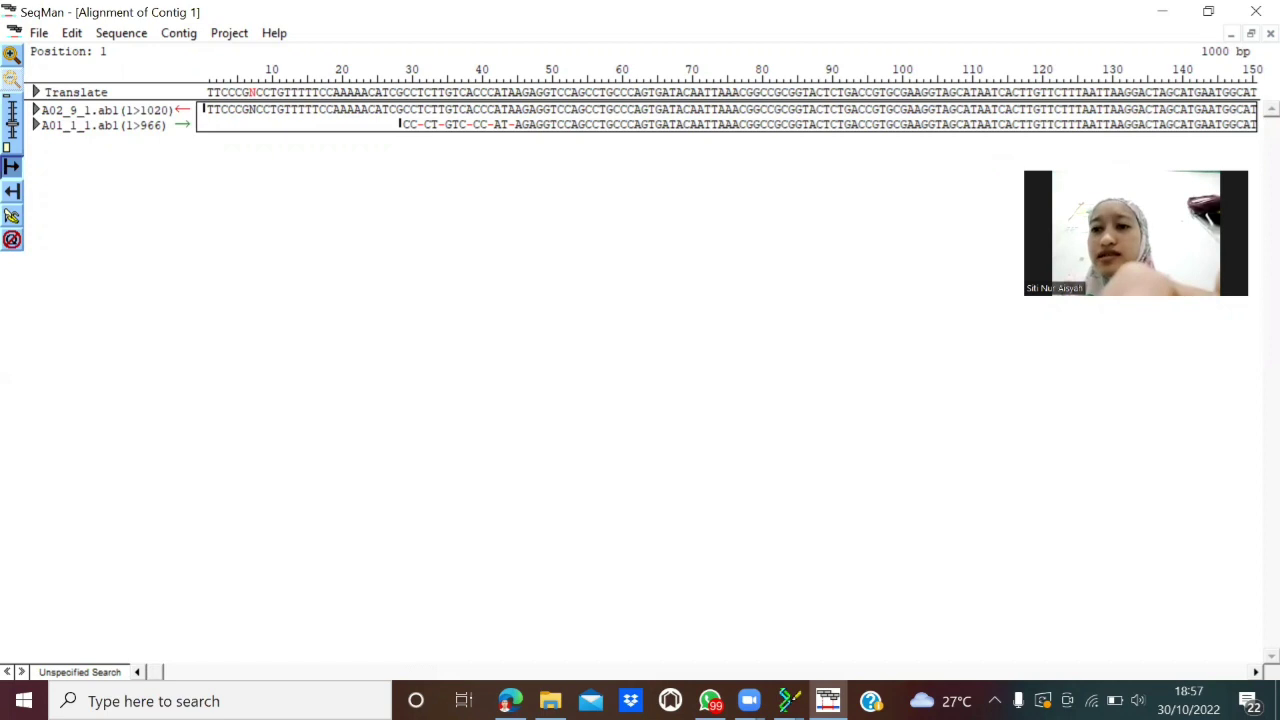
# Check the Contig 1 alignment through to its end and select the N-rich tail of A01_1_1 back from base 1000.
pyautogui.moveTo(1253, 674); pyautogui.dragTo(1253, 674)
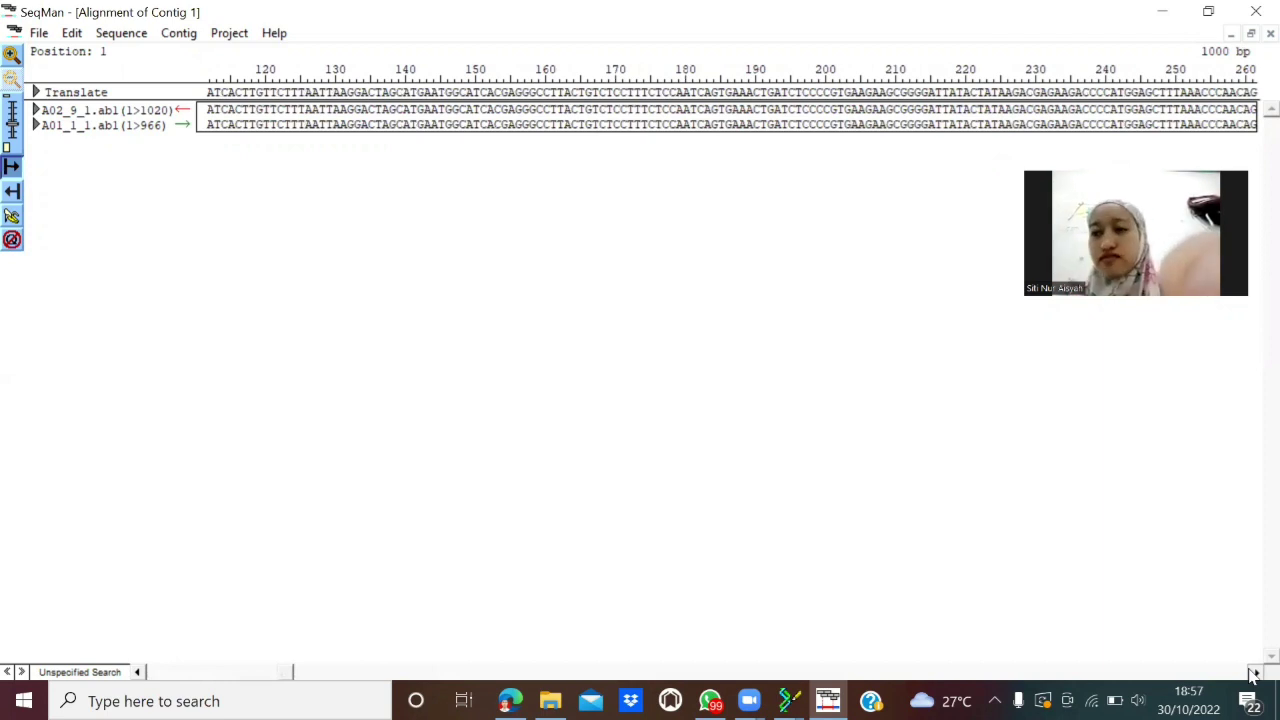
pyautogui.click(1253, 675)
pyautogui.click(1253, 675)
pyautogui.click(1253, 675)
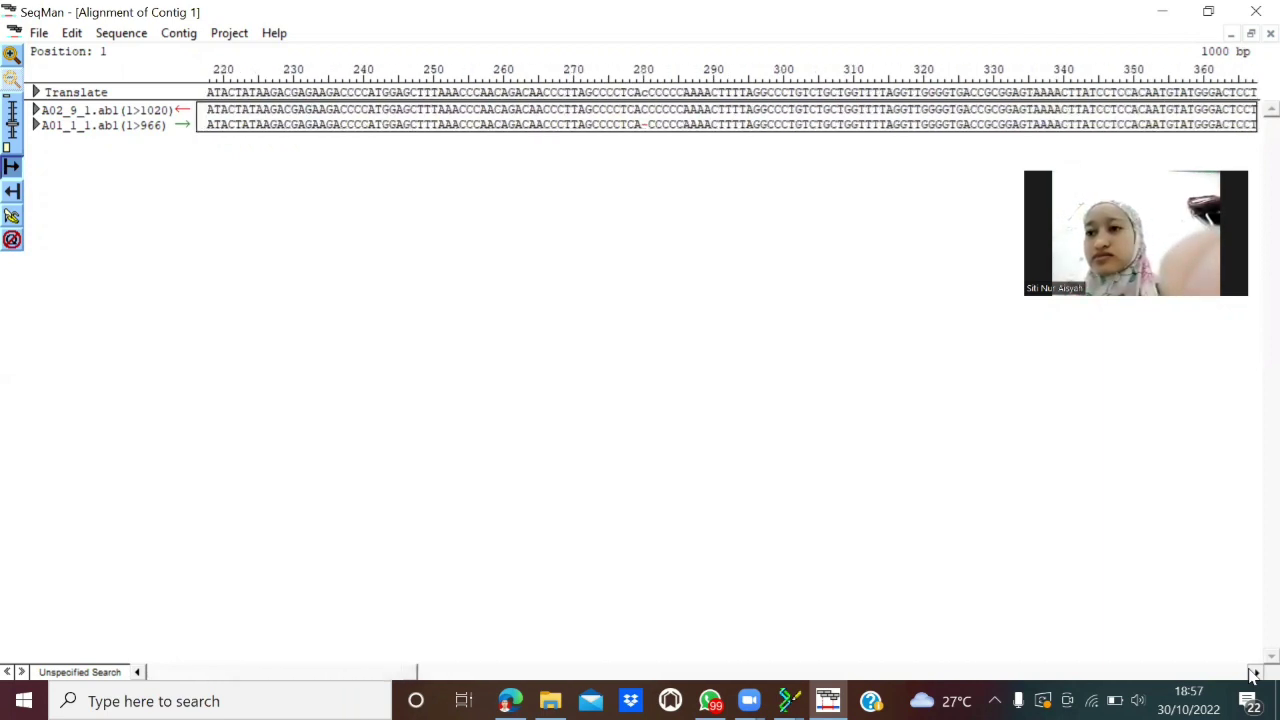
pyautogui.click(1253, 675)
pyautogui.click(1253, 675)
pyautogui.click(1253, 675)
pyautogui.click(1253, 675)
pyautogui.click(1253, 675)
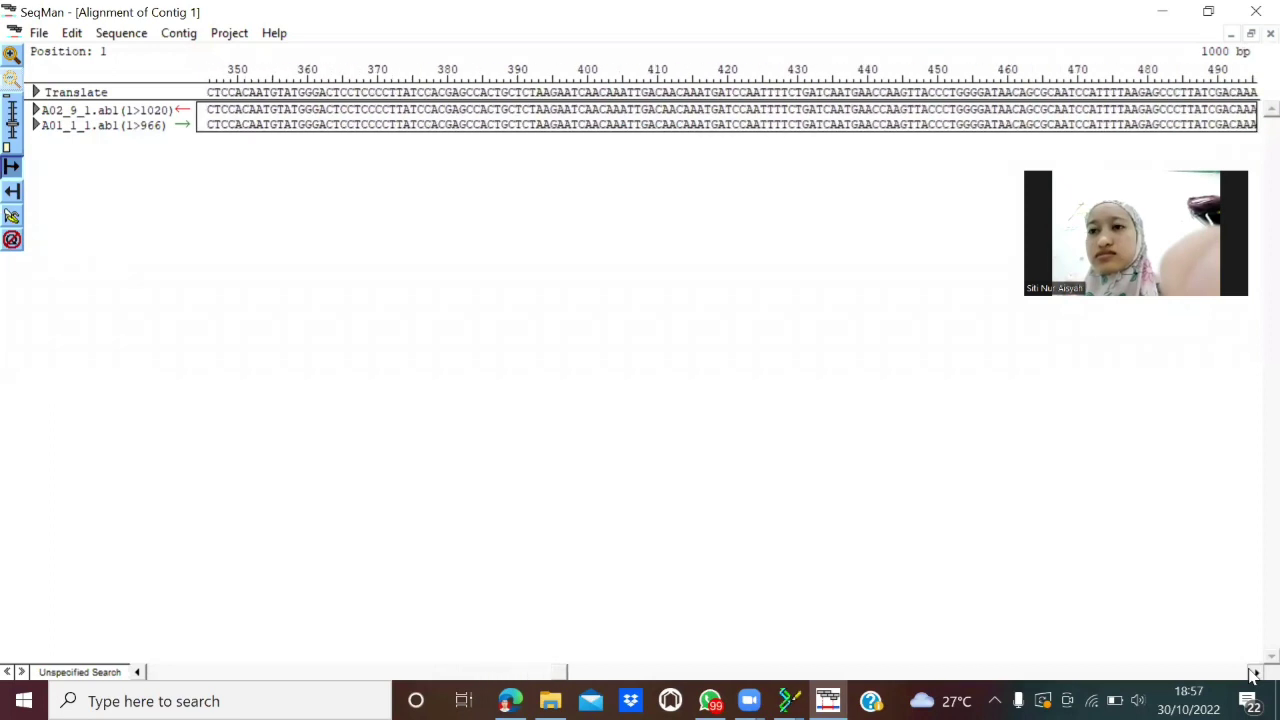
pyautogui.click(1253, 675)
pyautogui.click(1253, 675)
pyautogui.click(1253, 675)
pyautogui.click(1253, 675)
pyautogui.click(1253, 675)
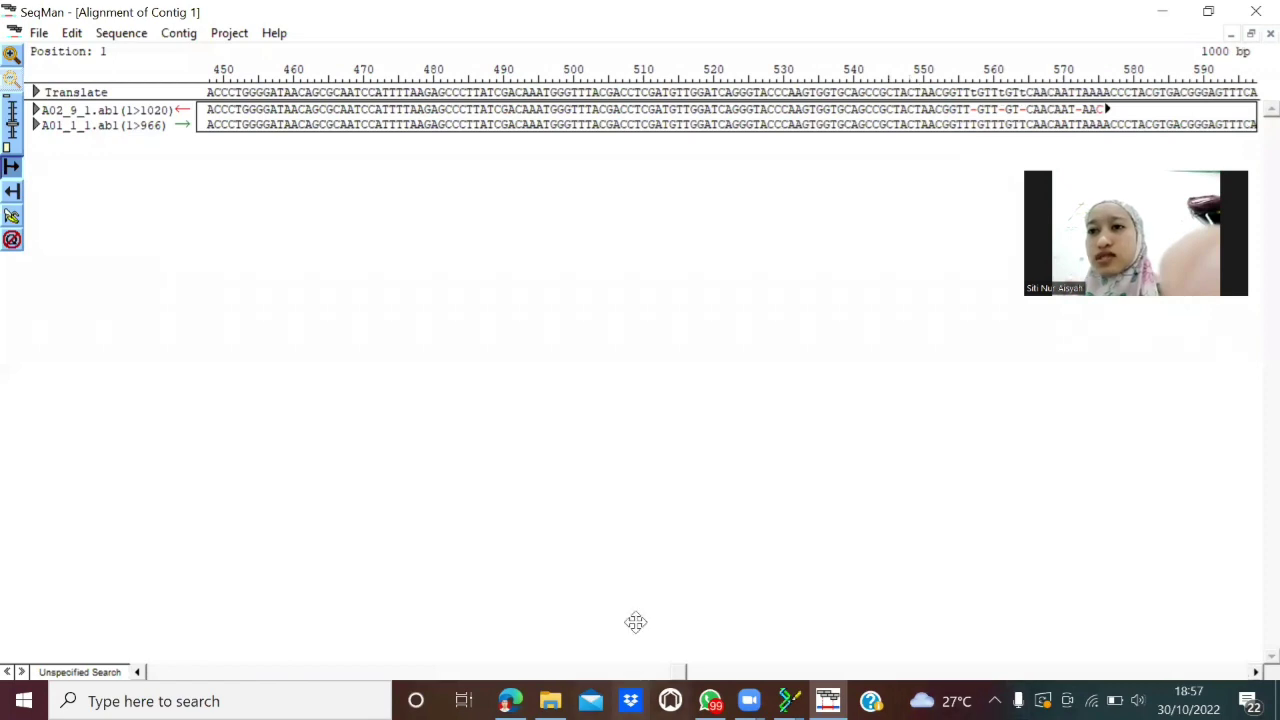
pyautogui.click(1253, 675)
pyautogui.click(1253, 675)
pyautogui.click(1253, 675)
pyautogui.click(1253, 675)
pyautogui.click(1253, 675)
pyautogui.click(1253, 675)
pyautogui.click(1253, 675)
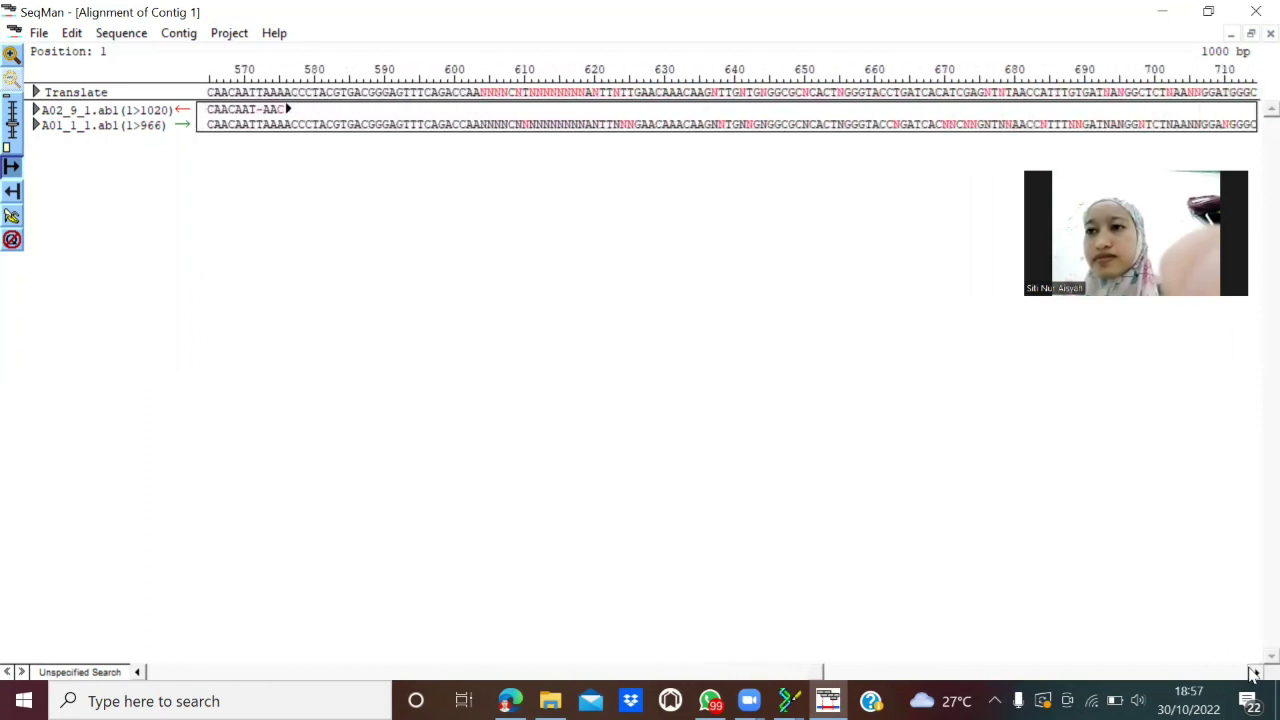
pyautogui.click(1253, 675)
pyautogui.click(1253, 675)
pyautogui.click(1253, 675)
pyautogui.click(1253, 675)
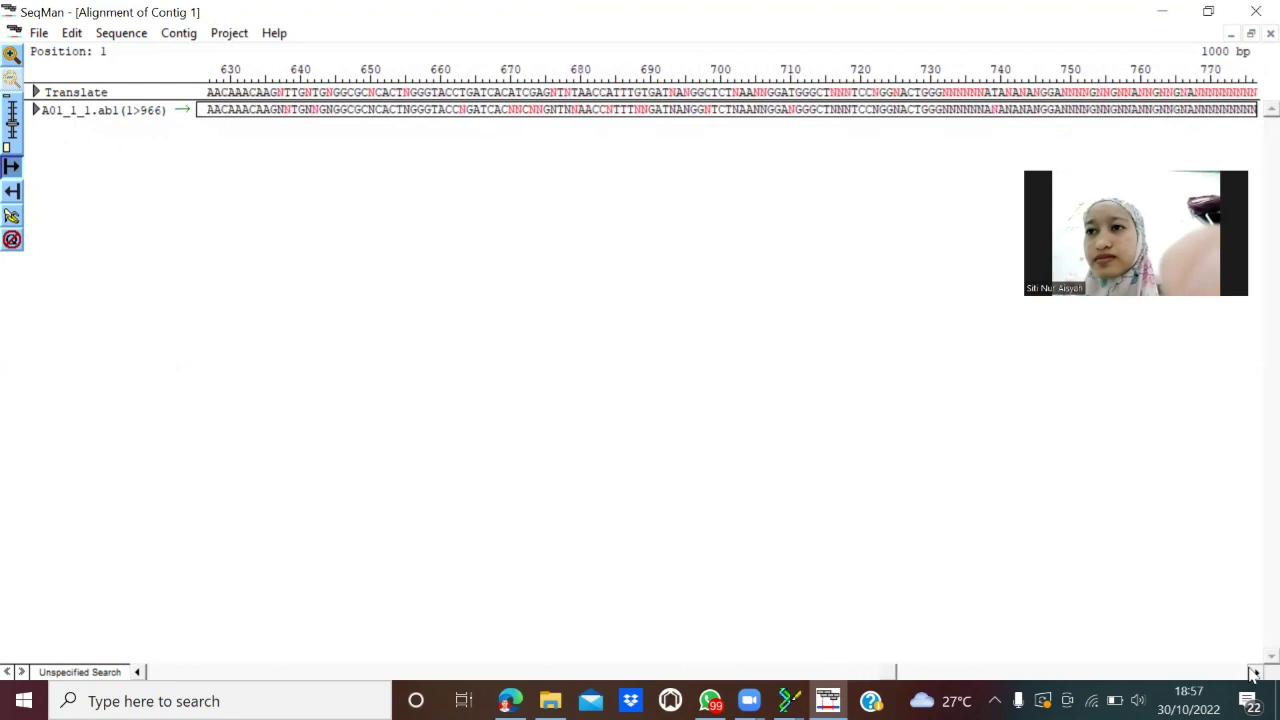
pyautogui.click(1253, 675)
pyautogui.click(1253, 675)
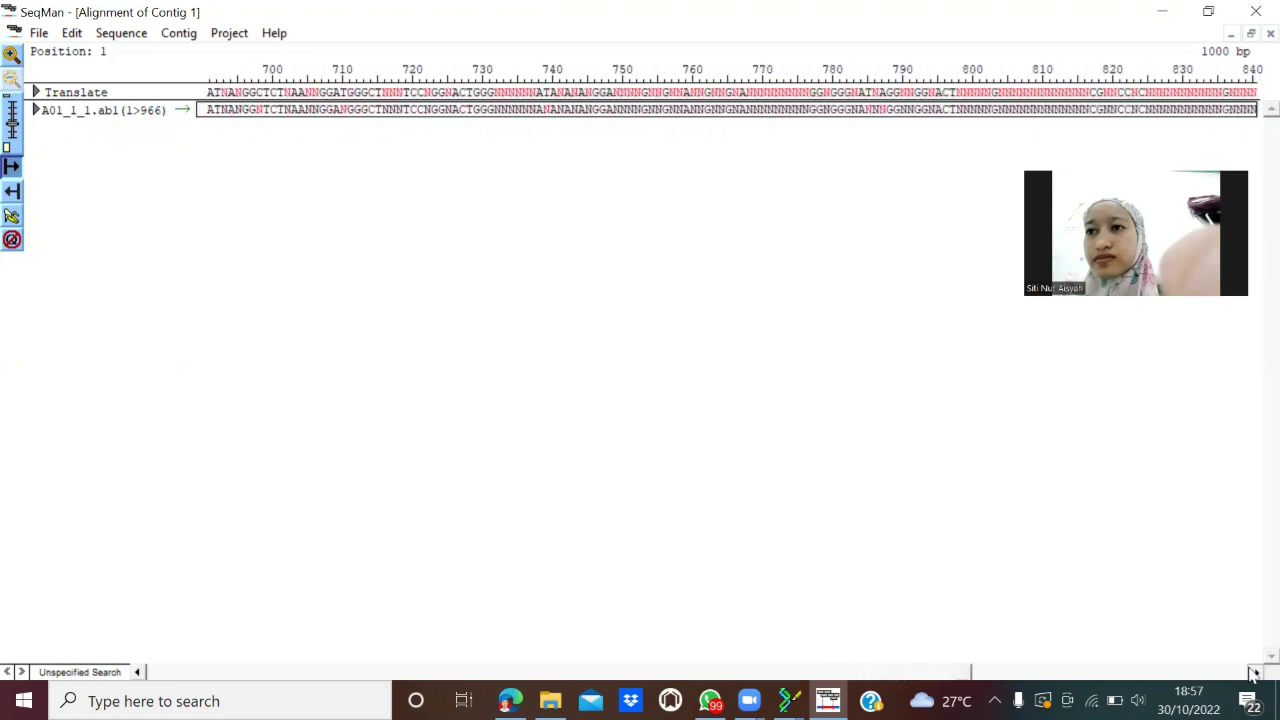
pyautogui.click(1253, 675)
pyautogui.hscroll(1, 1186, 672)
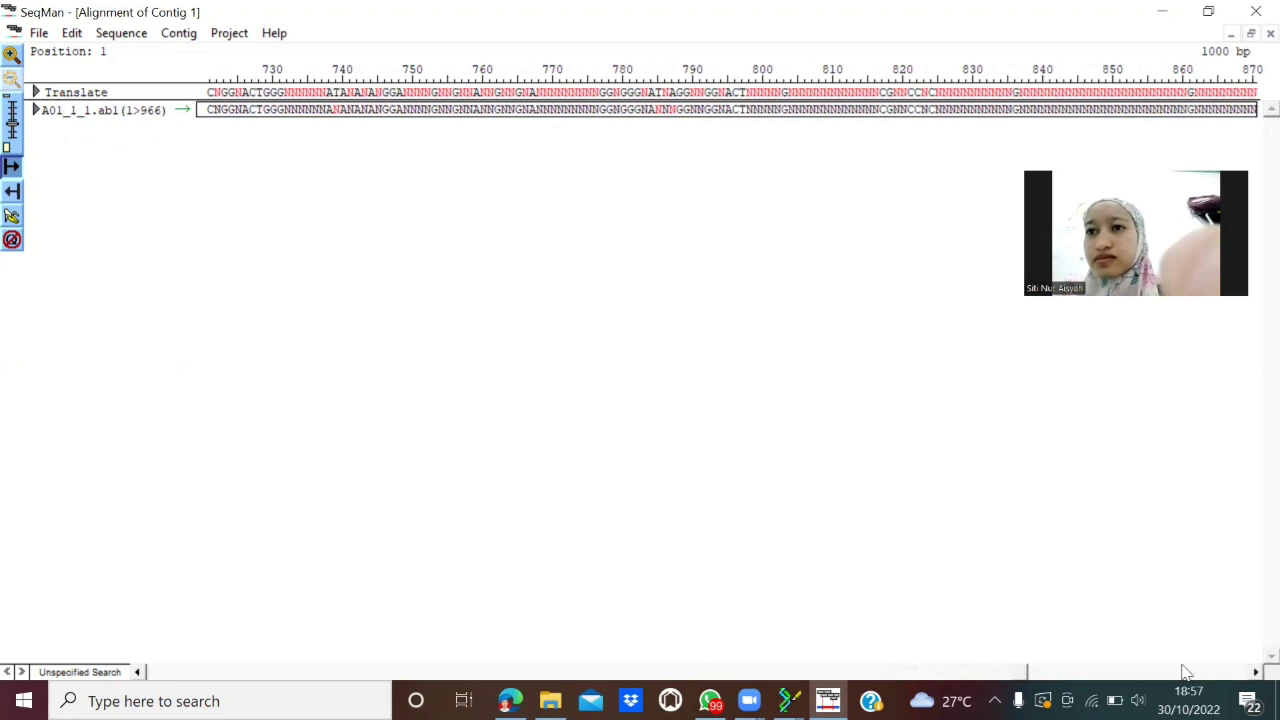
pyautogui.click(1253, 675)
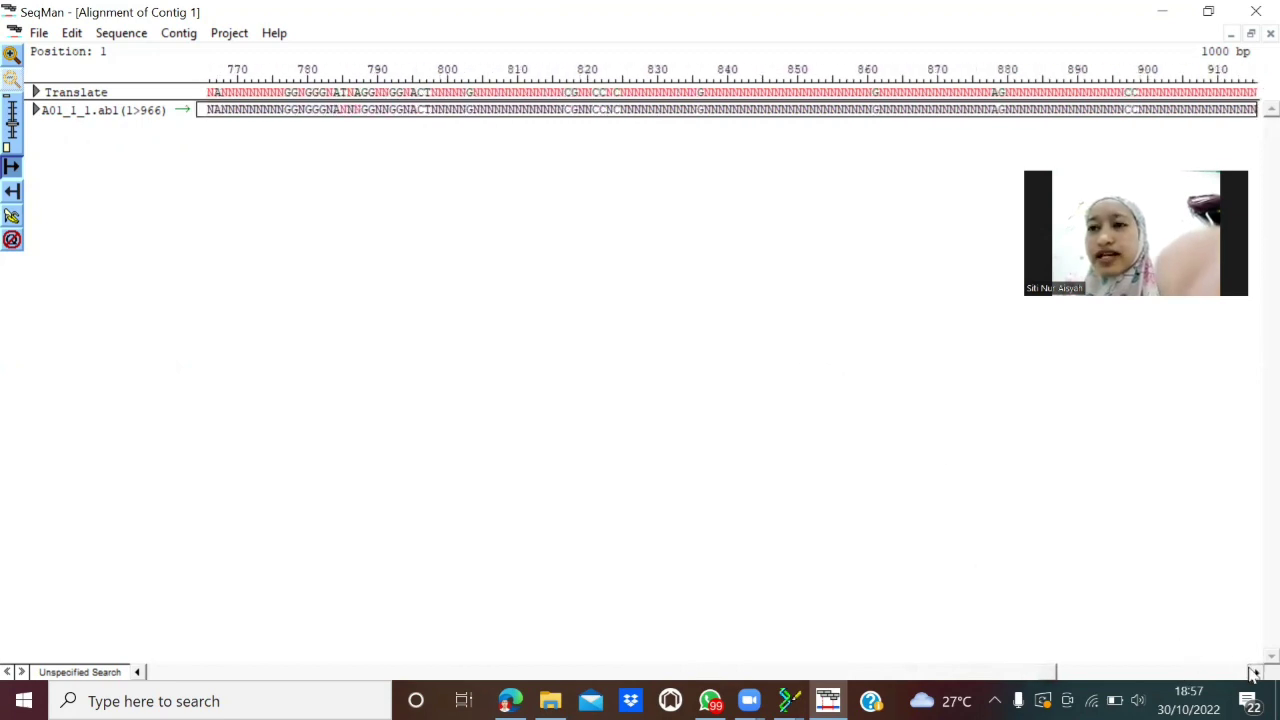
pyautogui.click(1253, 675)
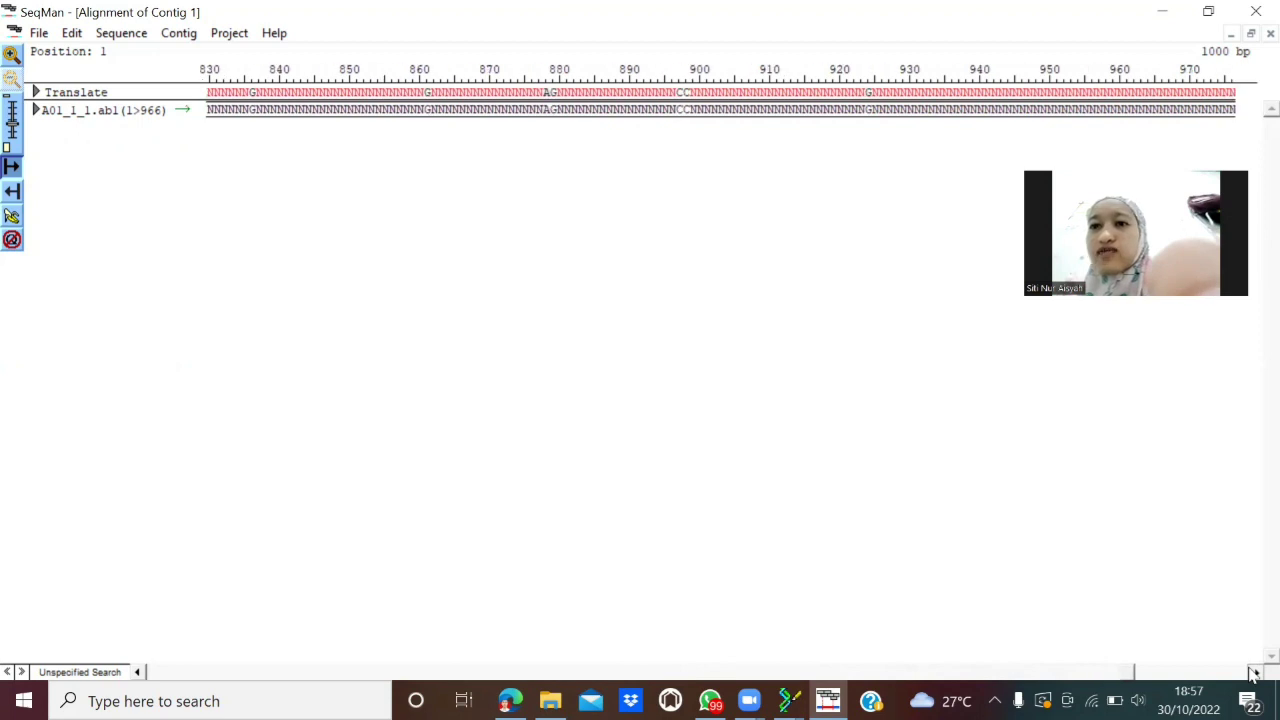
pyautogui.click(1253, 675)
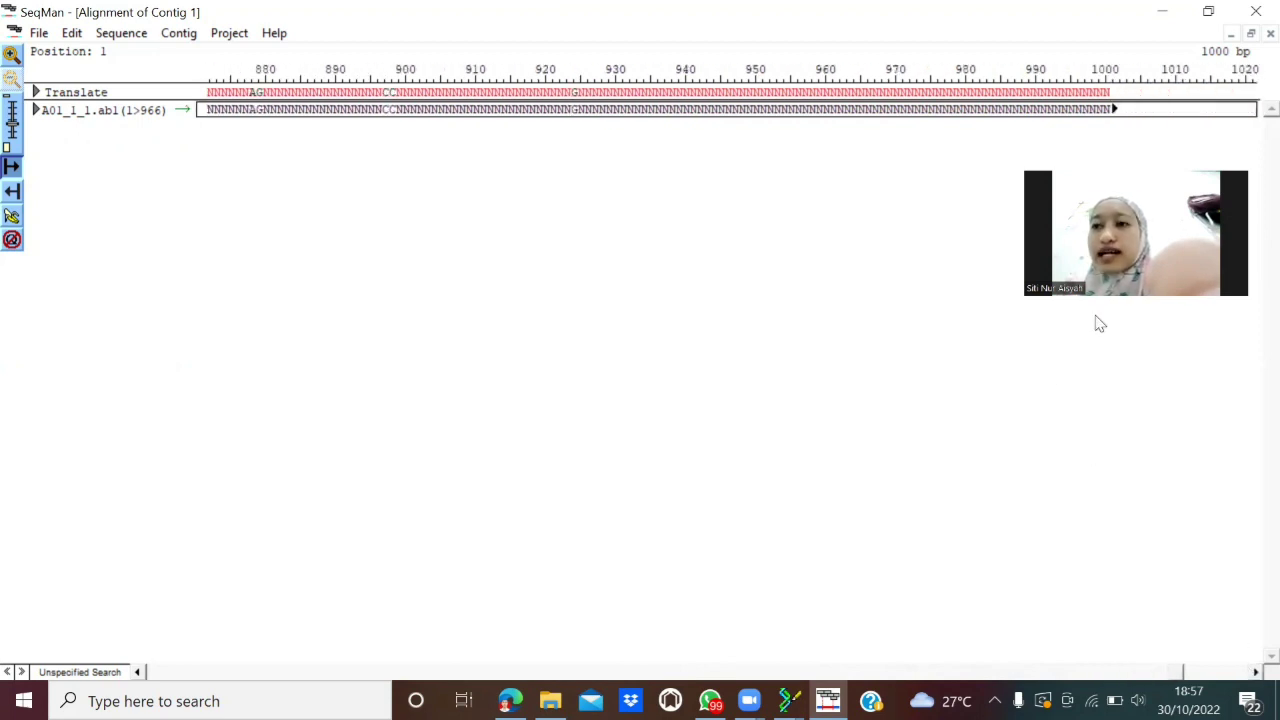
pyautogui.moveTo(459, 167); pyautogui.dragTo(543, 160)
pyautogui.moveTo(14, 222); pyautogui.dragTo(641, 108)
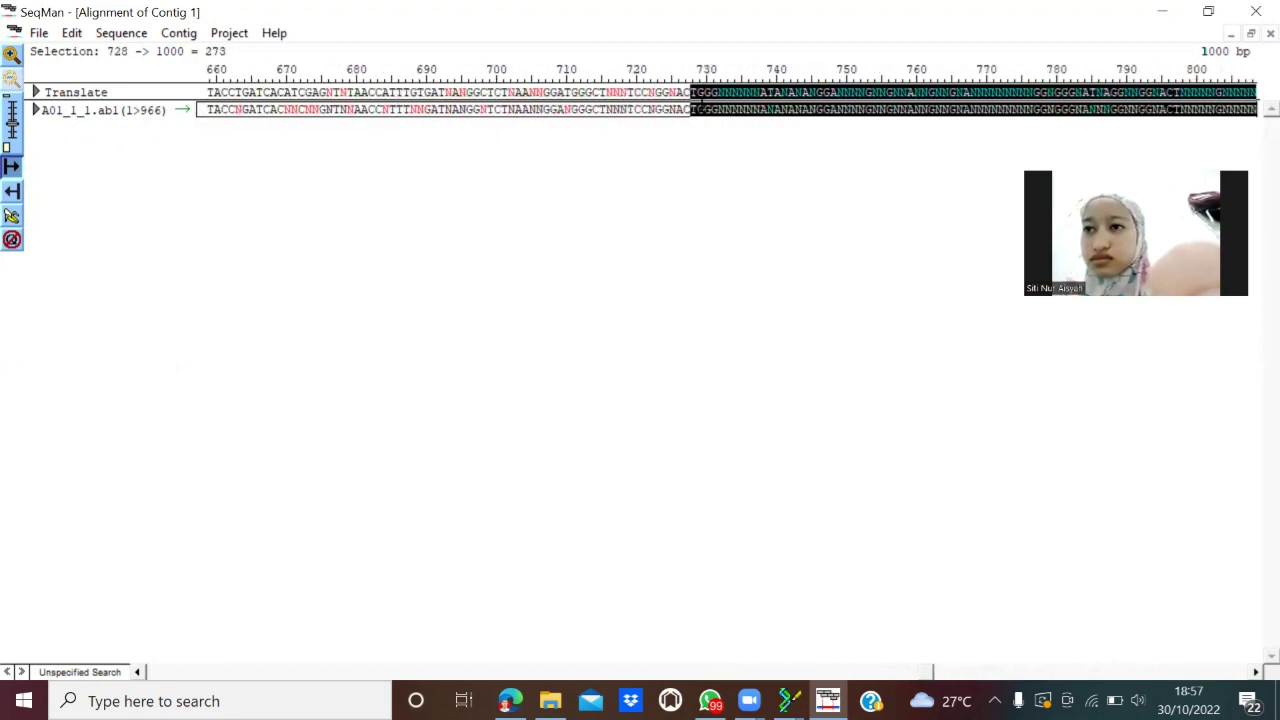